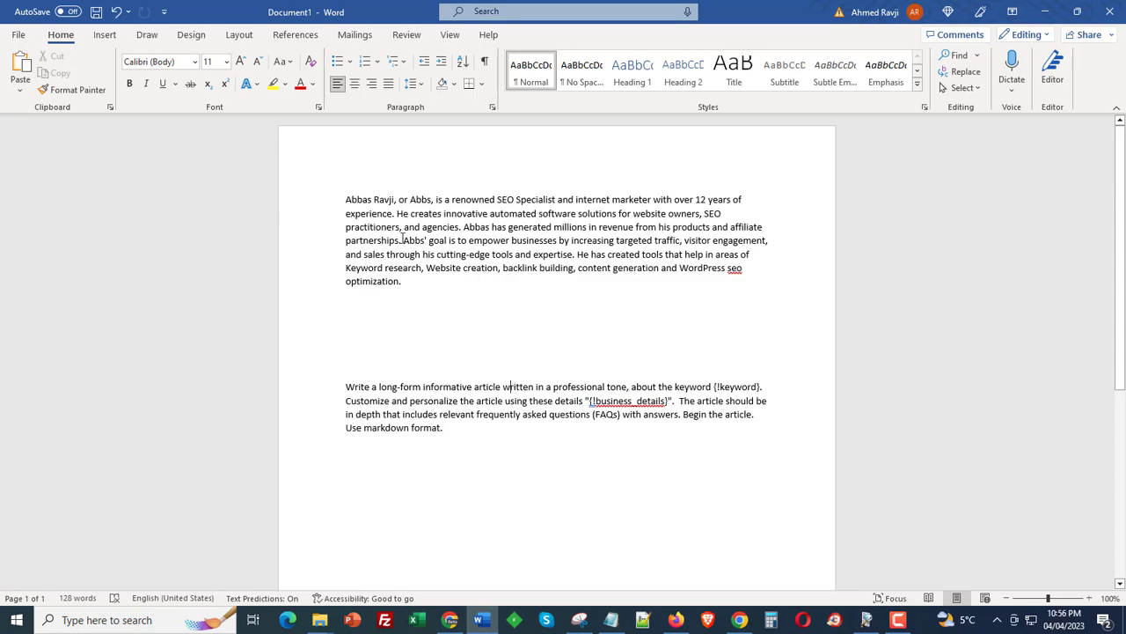
Step: Review the business biography paragraph and the article prompt, including its {!keyword} and {!business_details} placeholders
drag(344, 192, 418, 299)
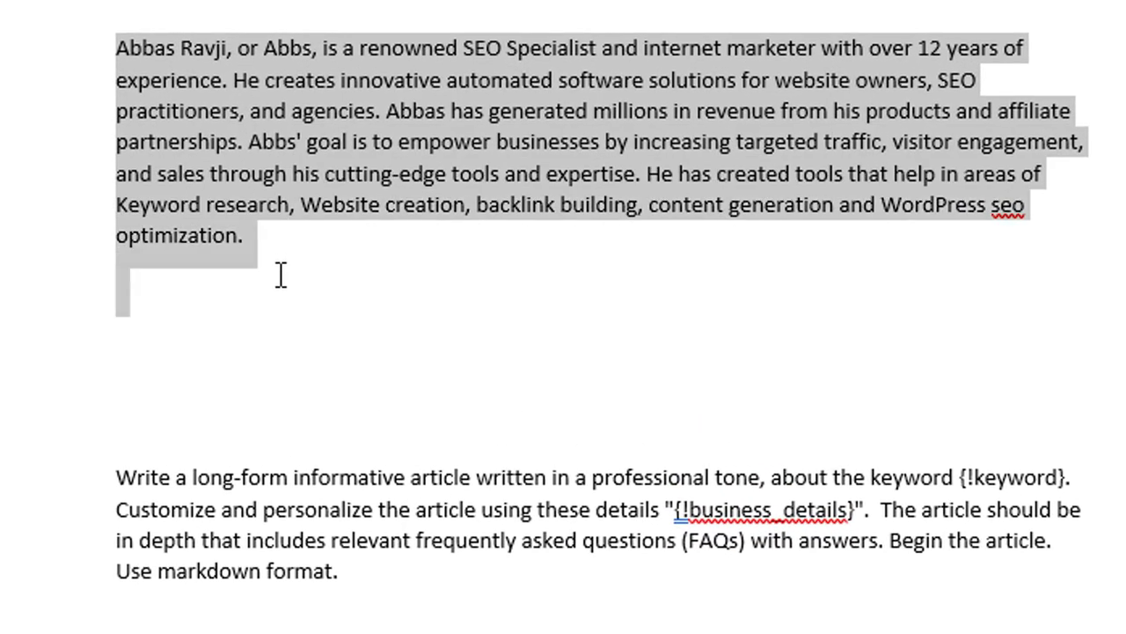
click(253, 112)
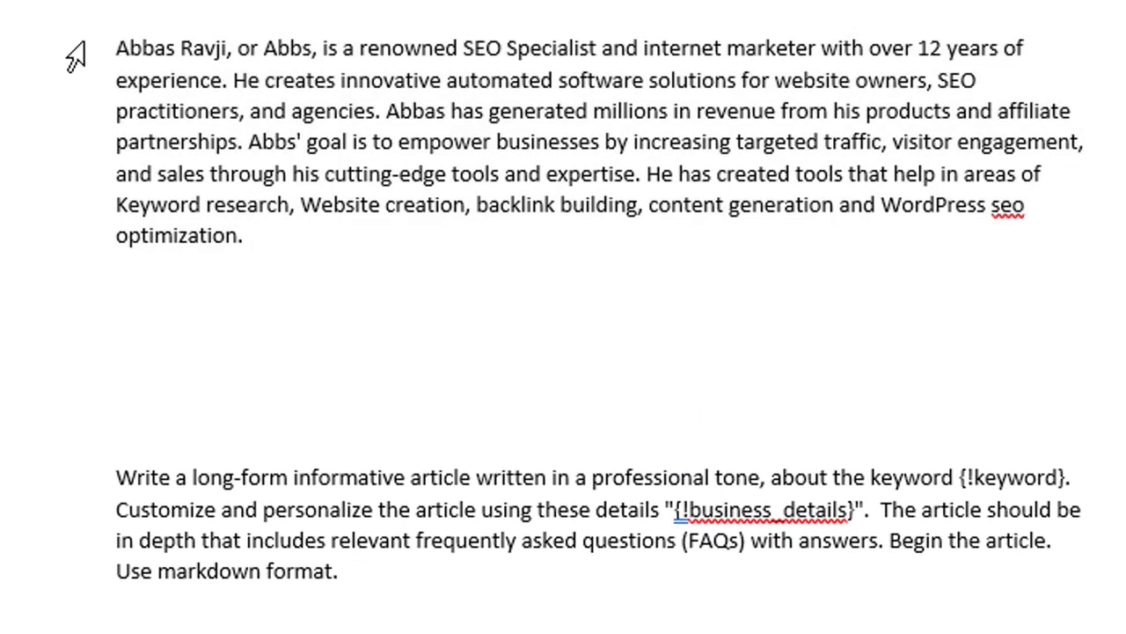
drag(115, 48, 270, 305)
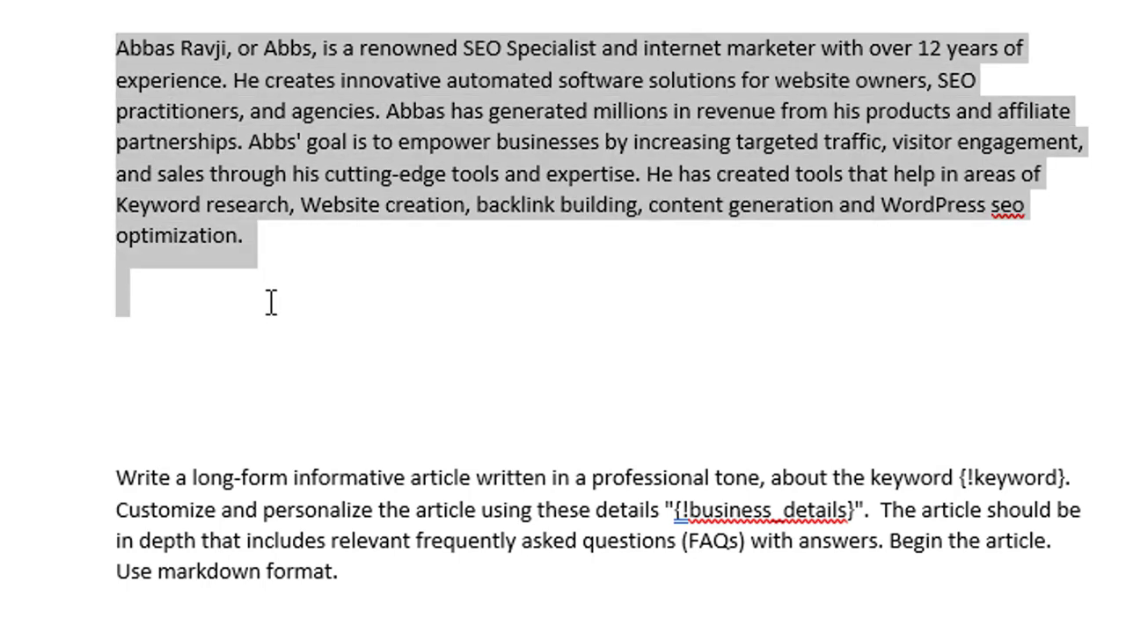
click(269, 93)
drag(114, 47, 254, 289)
click(251, 297)
drag(161, 478, 213, 519)
click(212, 519)
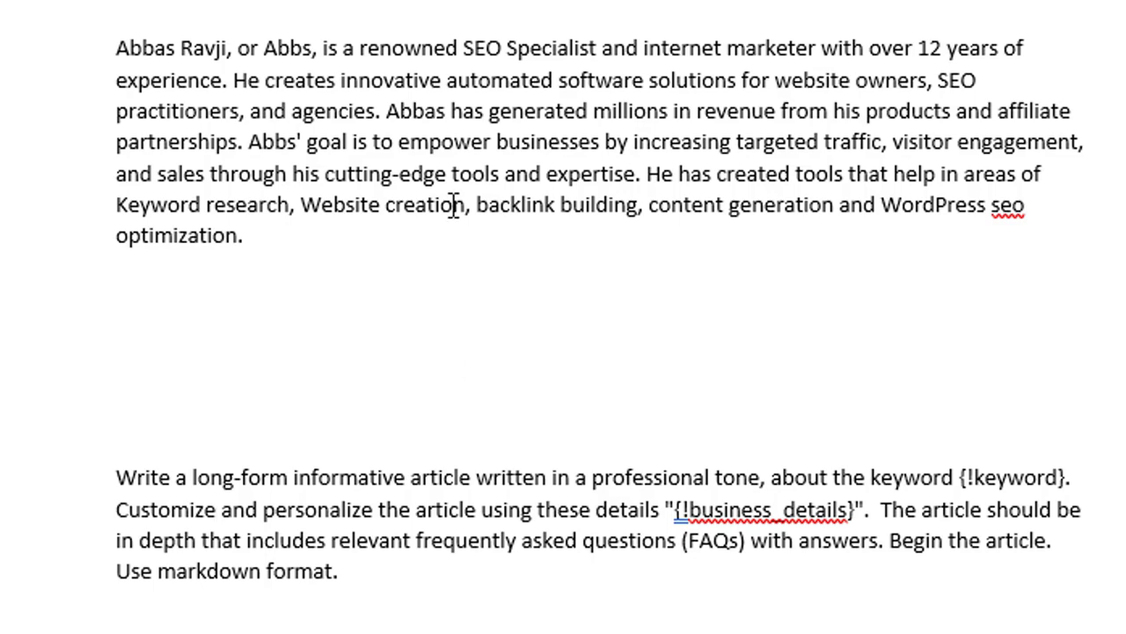
click(324, 48)
shift+click(380, 208)
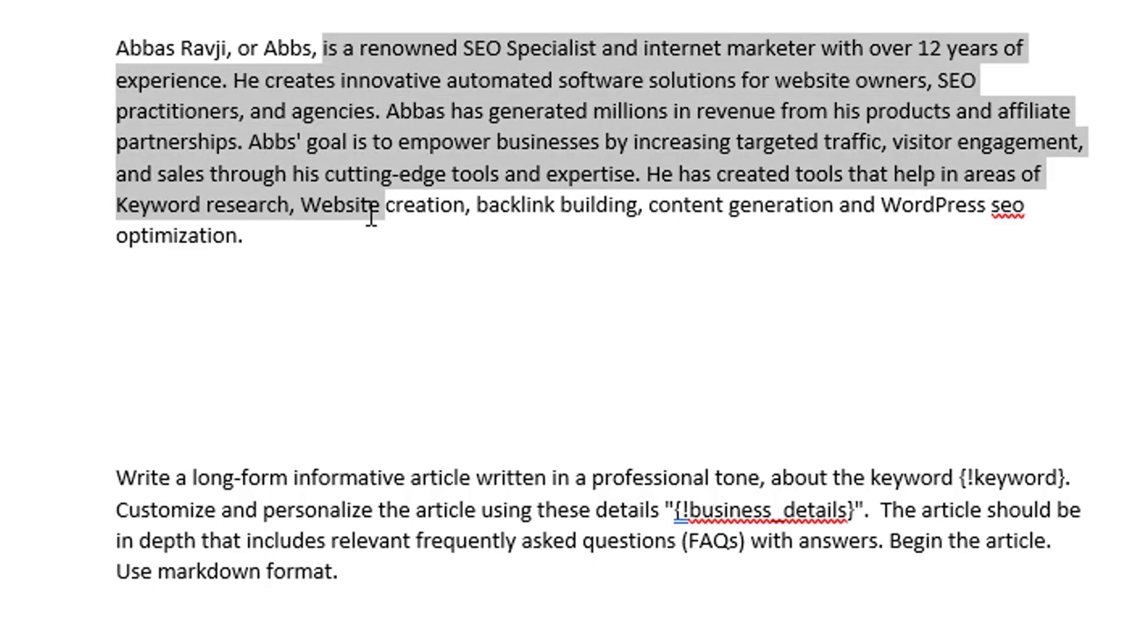
drag(264, 519, 296, 570)
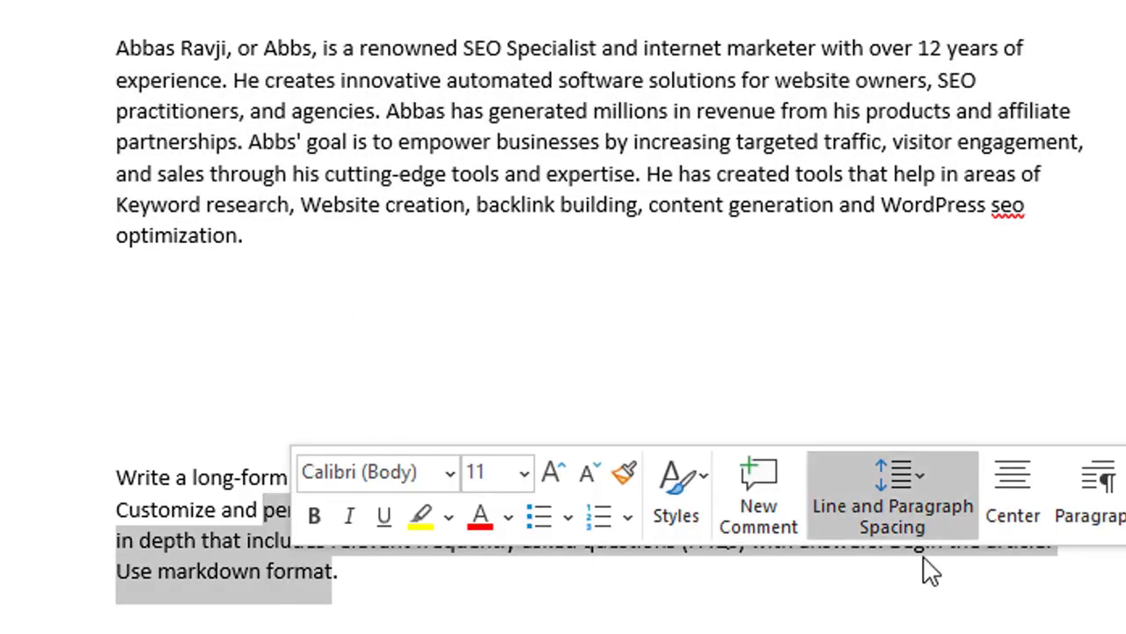
click(340, 570)
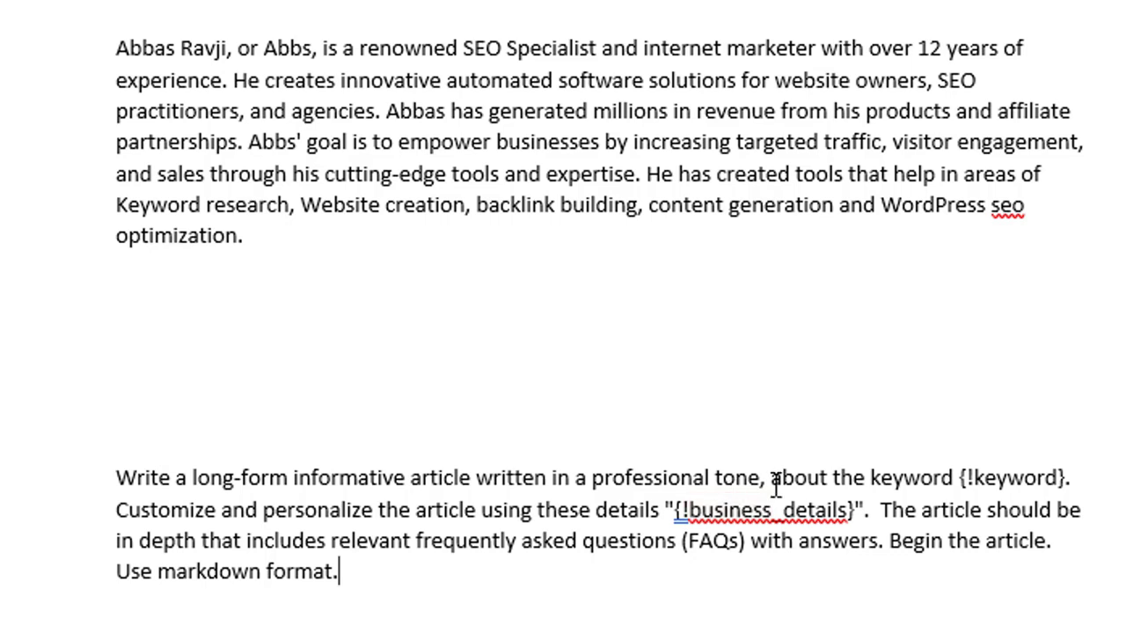
double_click(1012, 473)
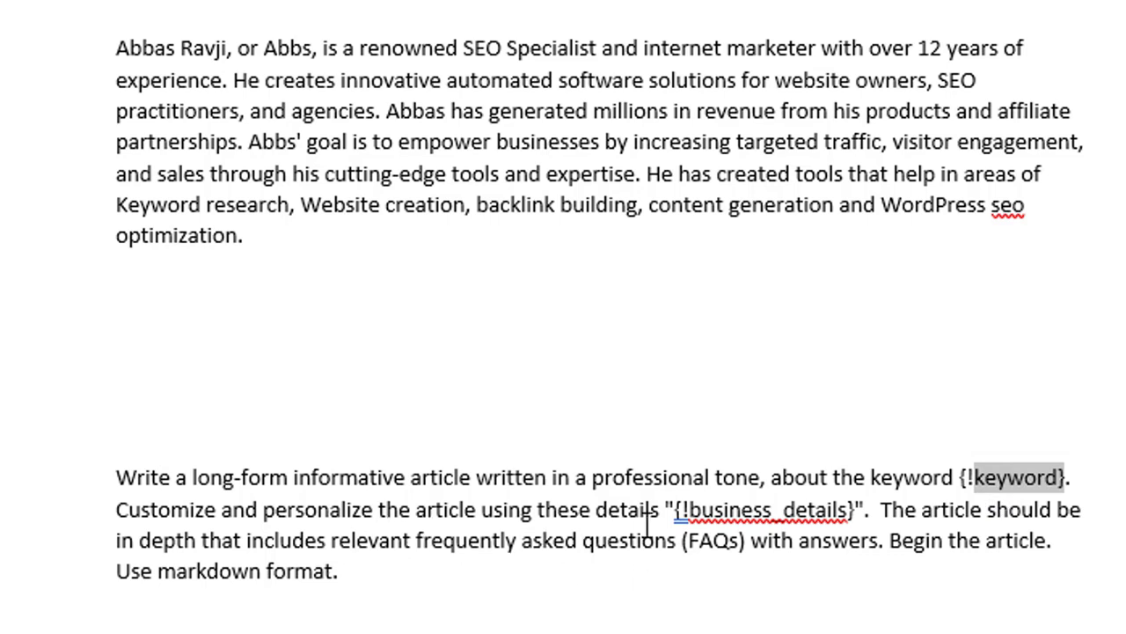
drag(682, 509, 834, 497)
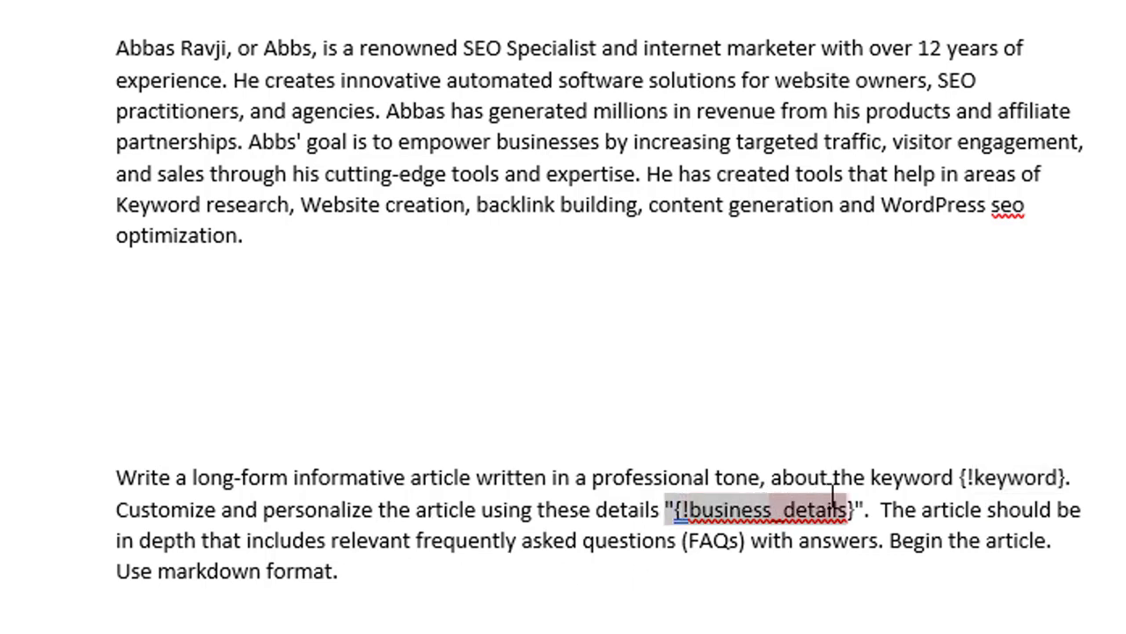
drag(458, 48, 601, 194)
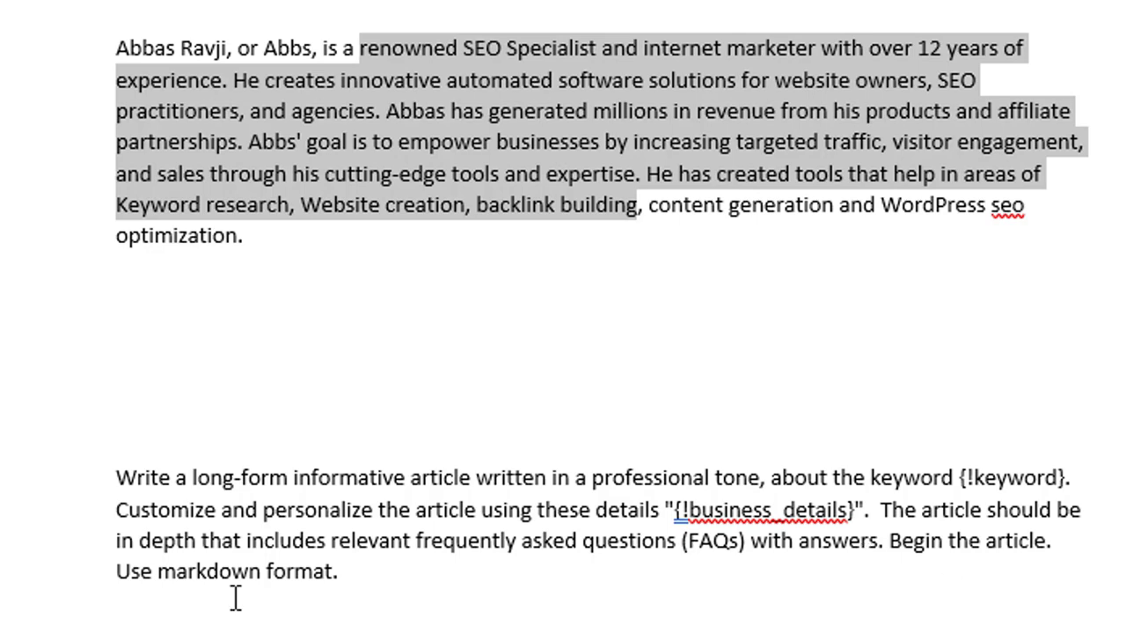
Step: Delete the sentence "Begin the article." from the article prompt
click(1053, 544)
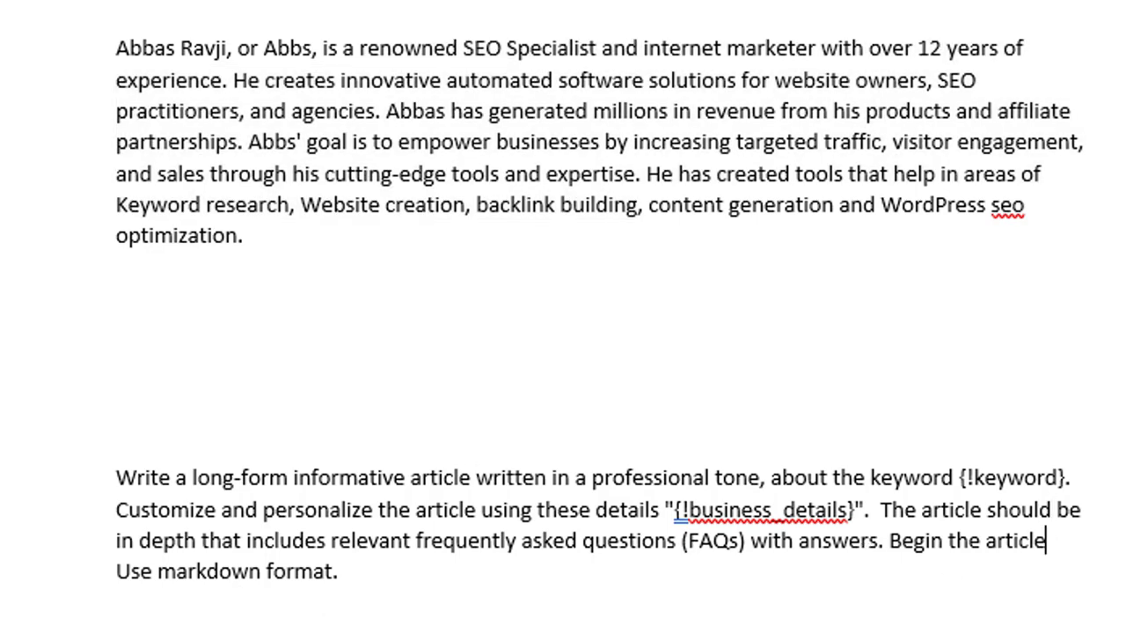
key(BackSpace)
key(BackSpace)
key(BackSpace)
key(BackSpace)
key(BackSpace)
key(BackSpace)
key(BackSpace)
key(BackSpace)
key(BackSpace)
key(BackSpace)
key(BackSpace)
key(BackSpace)
key(BackSpace)
key(BackSpace)
key(BackSpace)
key(BackSpace)
key(BackSpace)
key(BackSpace)
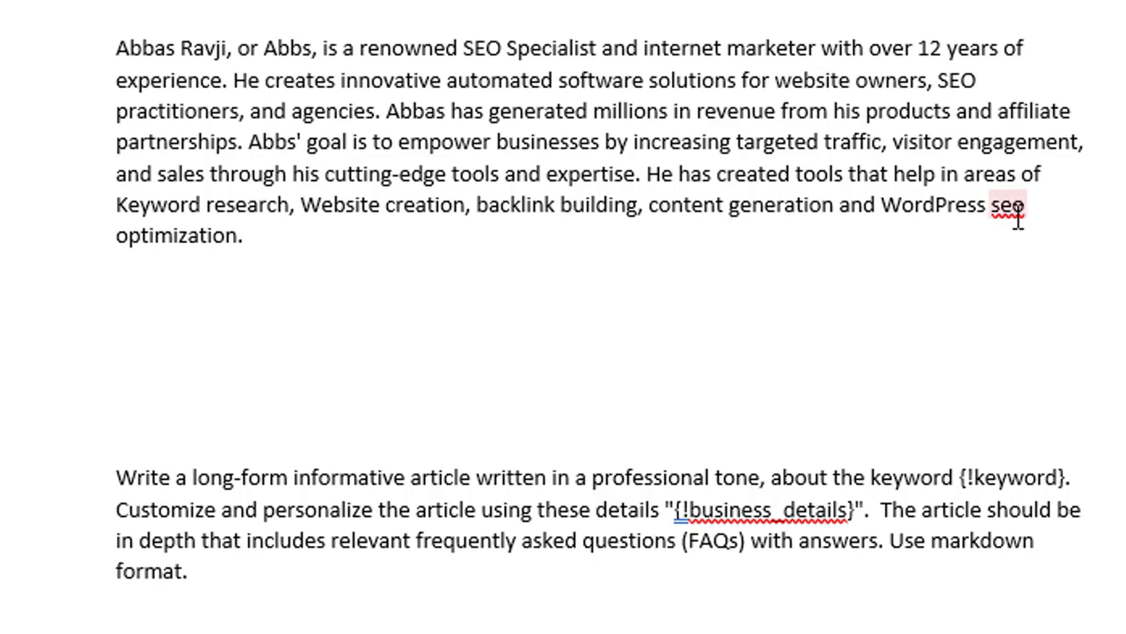
click(263, 235)
drag(273, 244, 113, 54)
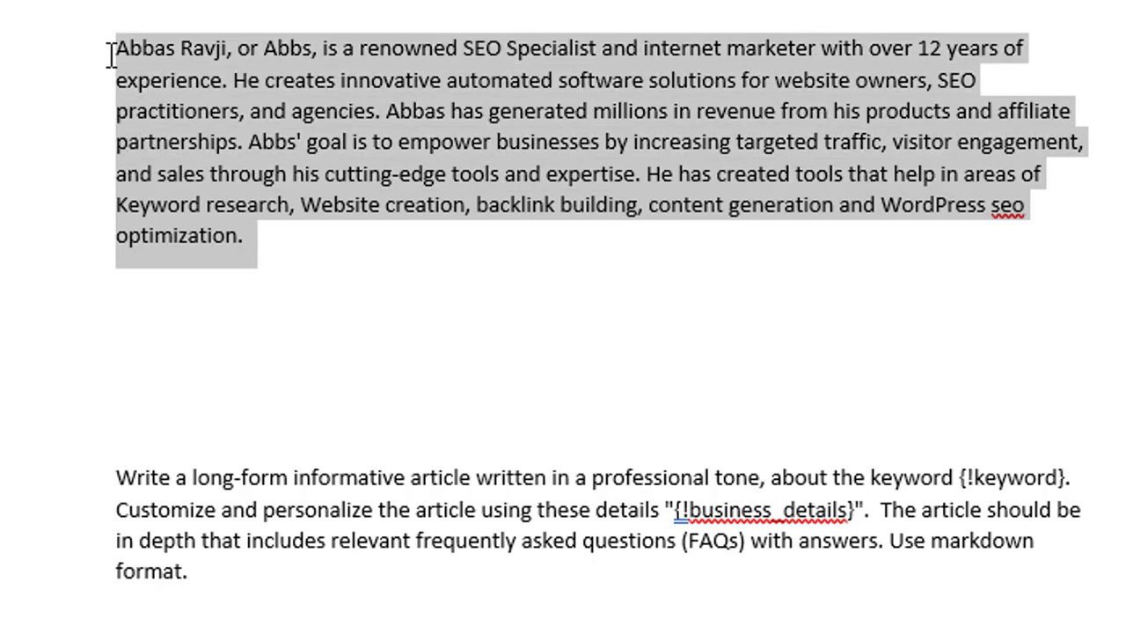
click(110, 173)
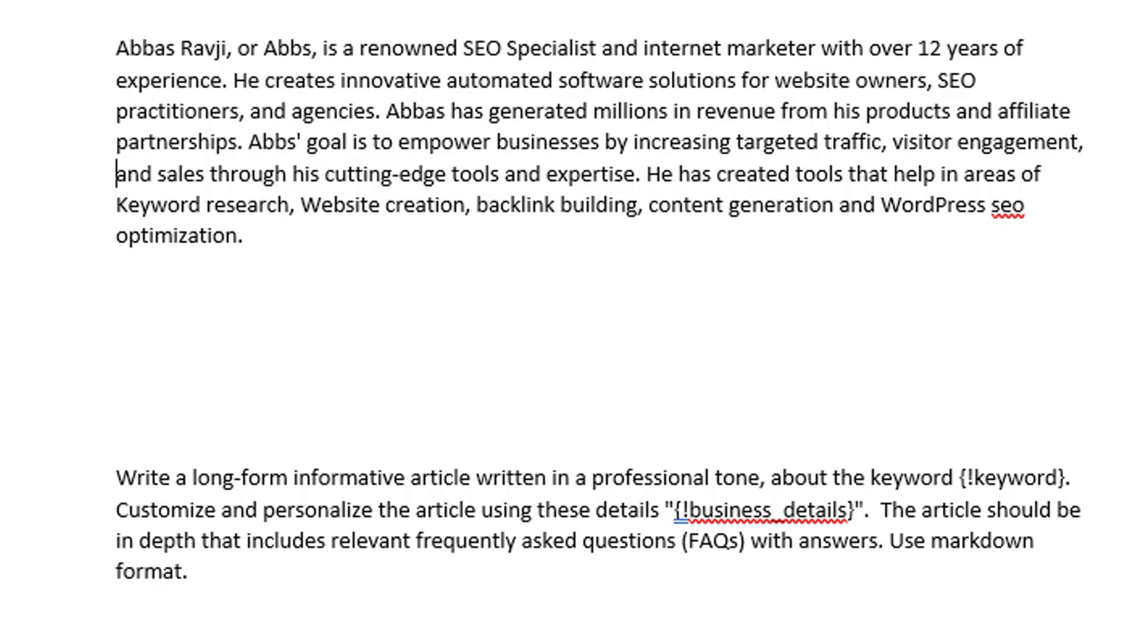
Step: Copy the whole article prompt from Word and name a new strategy "Business Article" in PromptGeneratorAI's Strategy Management
drag(221, 596, 136, 487)
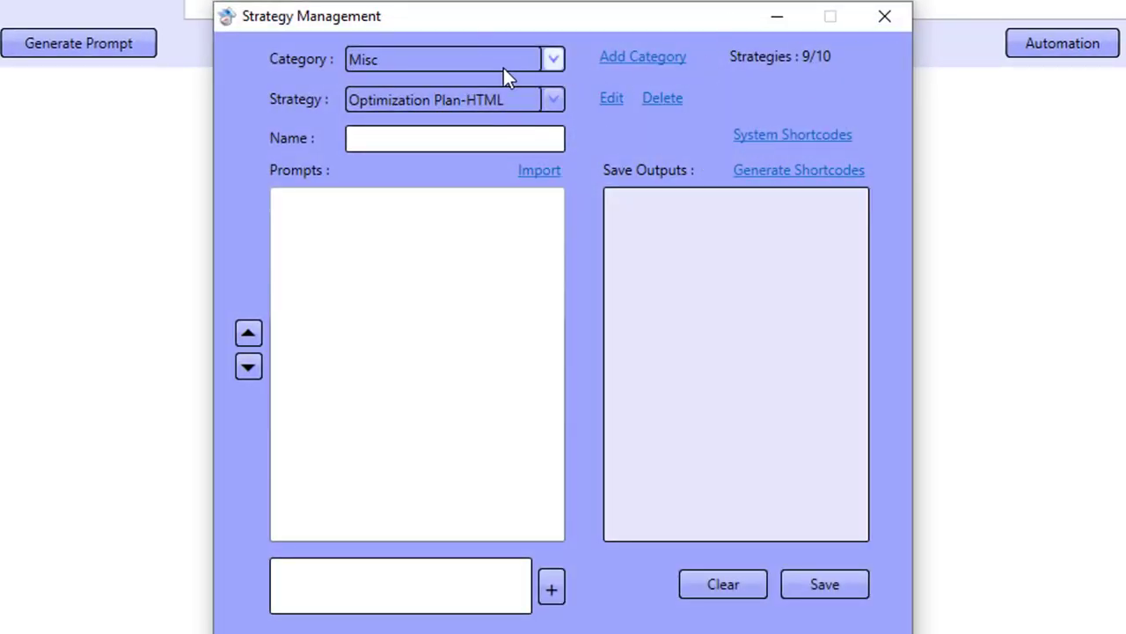
click(466, 141)
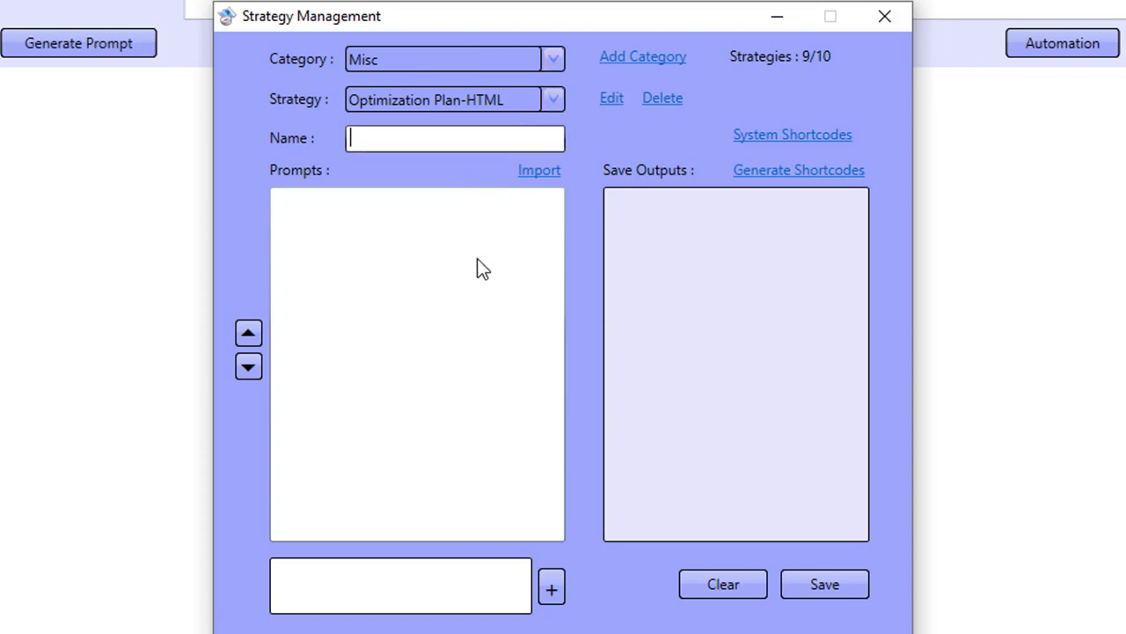
text(Business-)
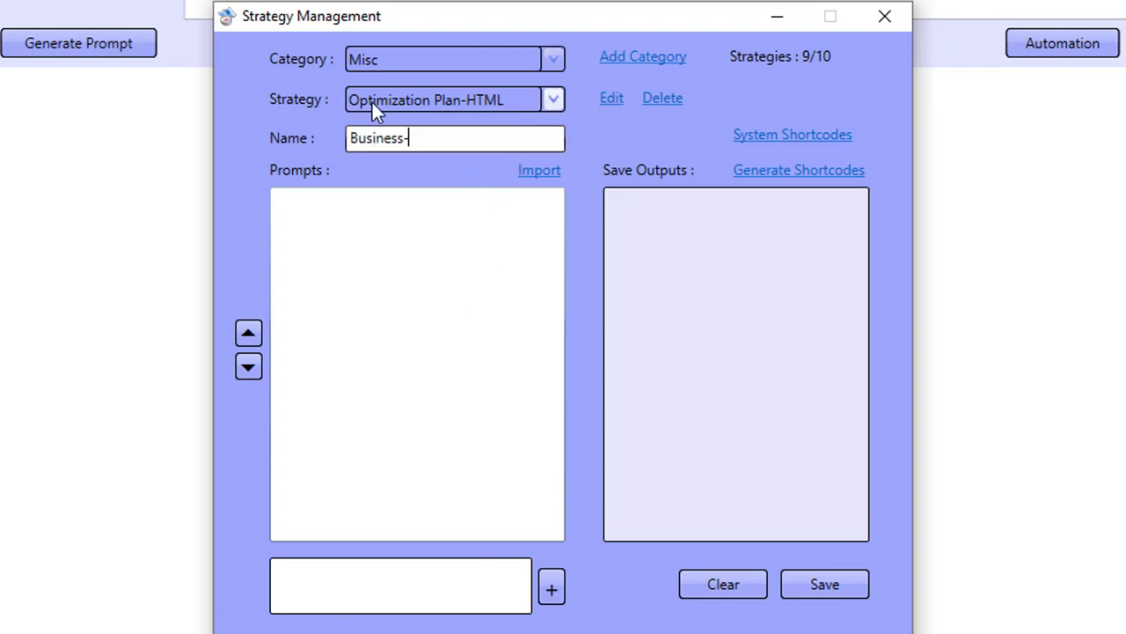
key(BackSpace)
text(Article)
Step: Paste the copied article prompt into the strategy's prompt list and check its full text in the prompt editor
click(406, 578)
key(ctrl+v)
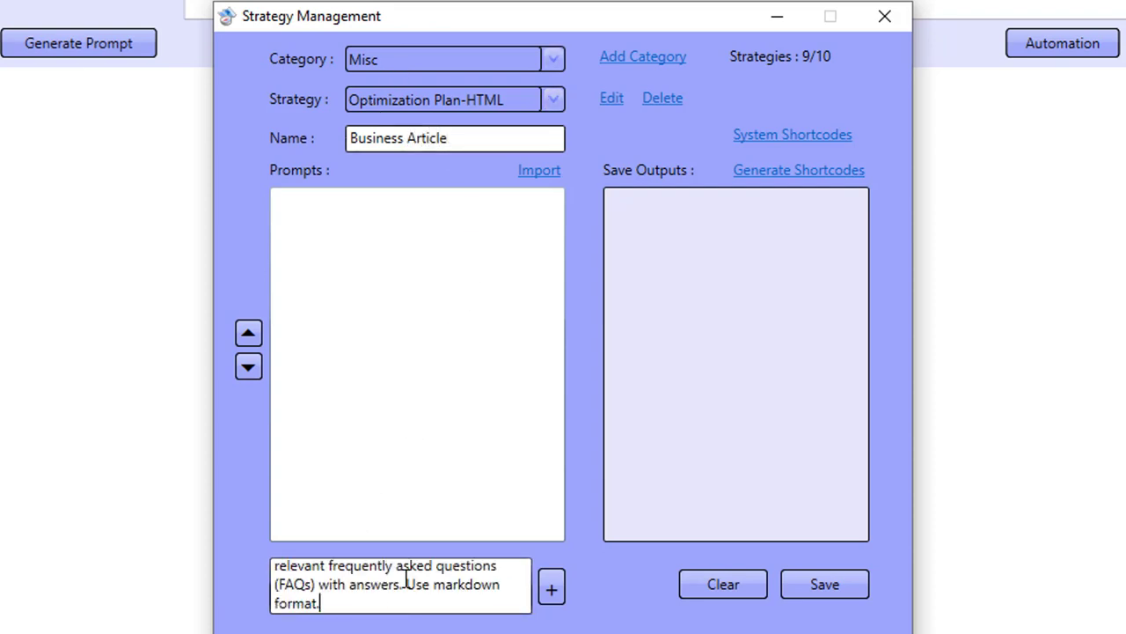
click(551, 587)
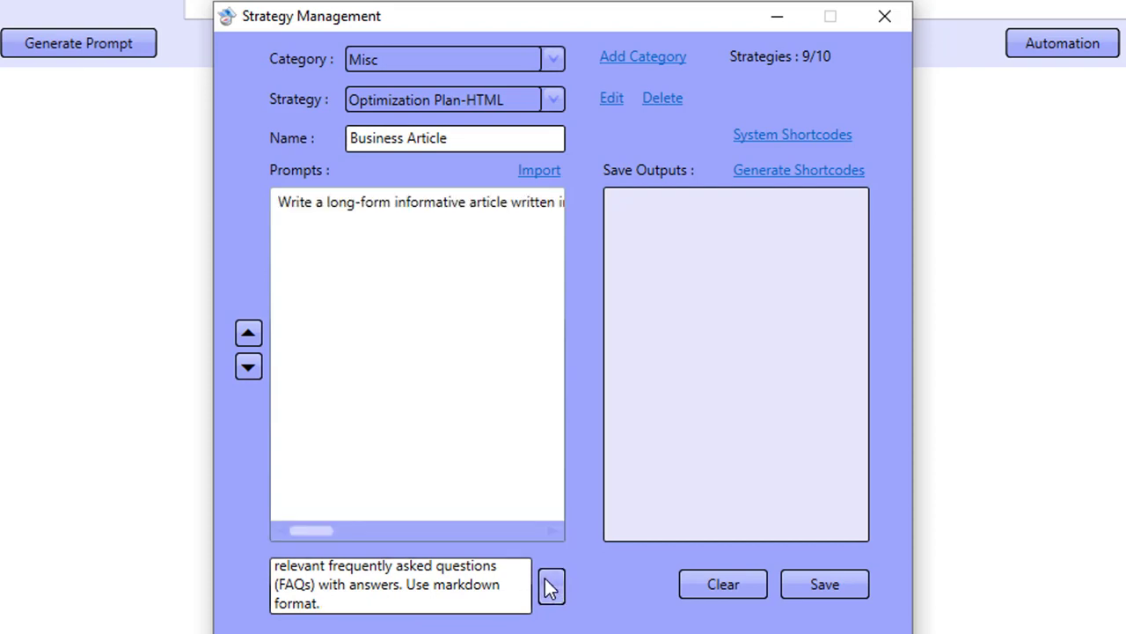
double_click(380, 202)
click(522, 279)
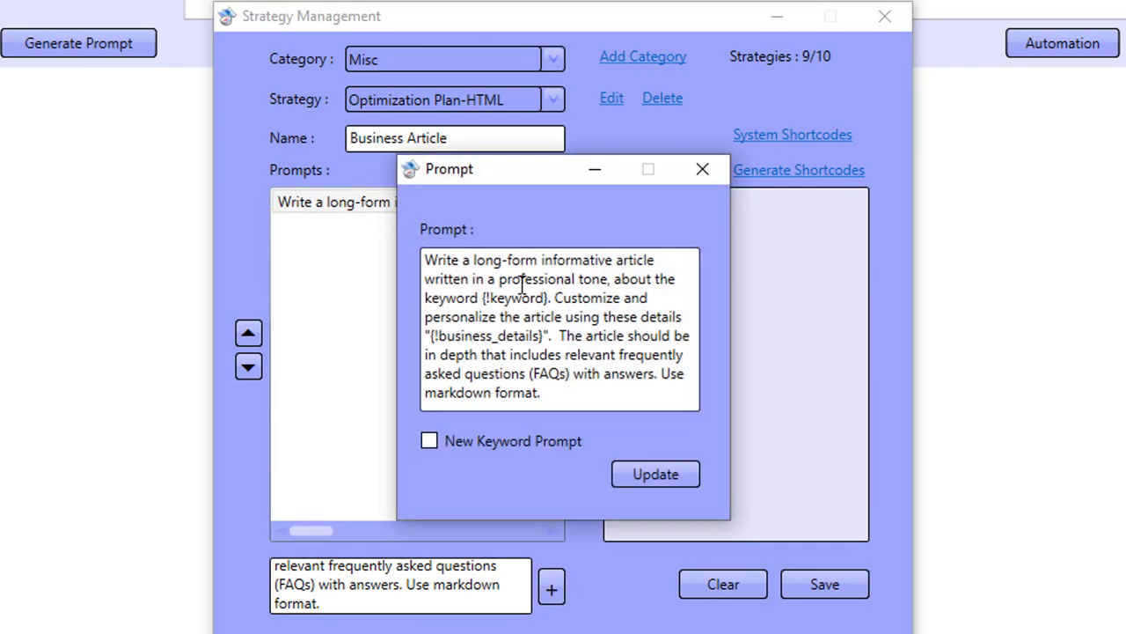
click(657, 472)
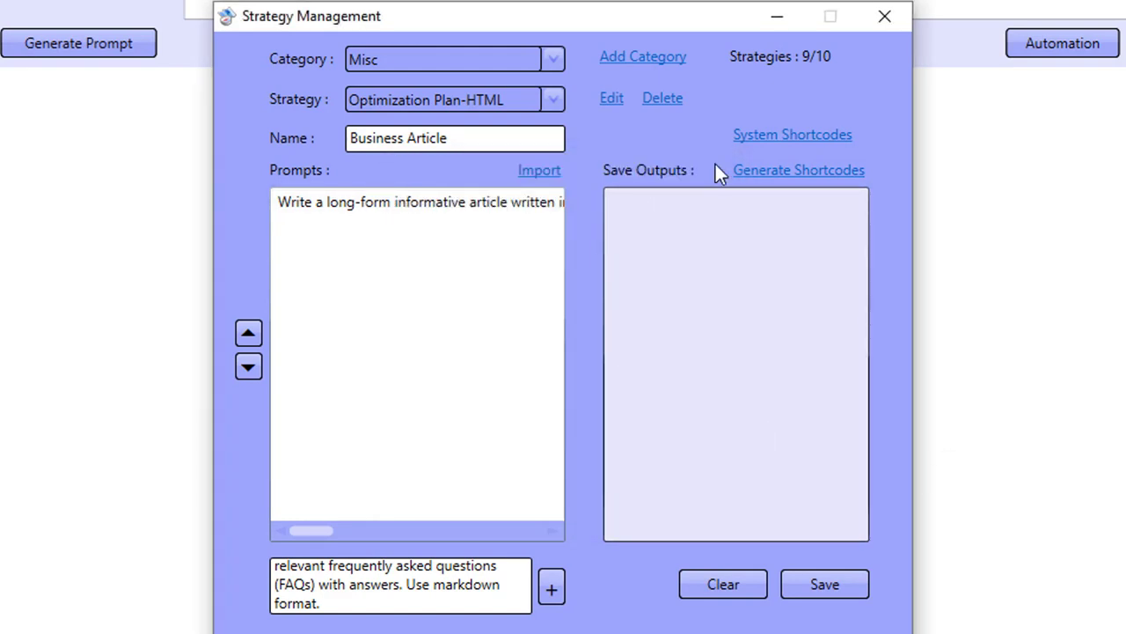
Step: Generate the output shortcode for the Business Article strategy and save the strategy, closing Strategy Management
click(815, 178)
click(794, 582)
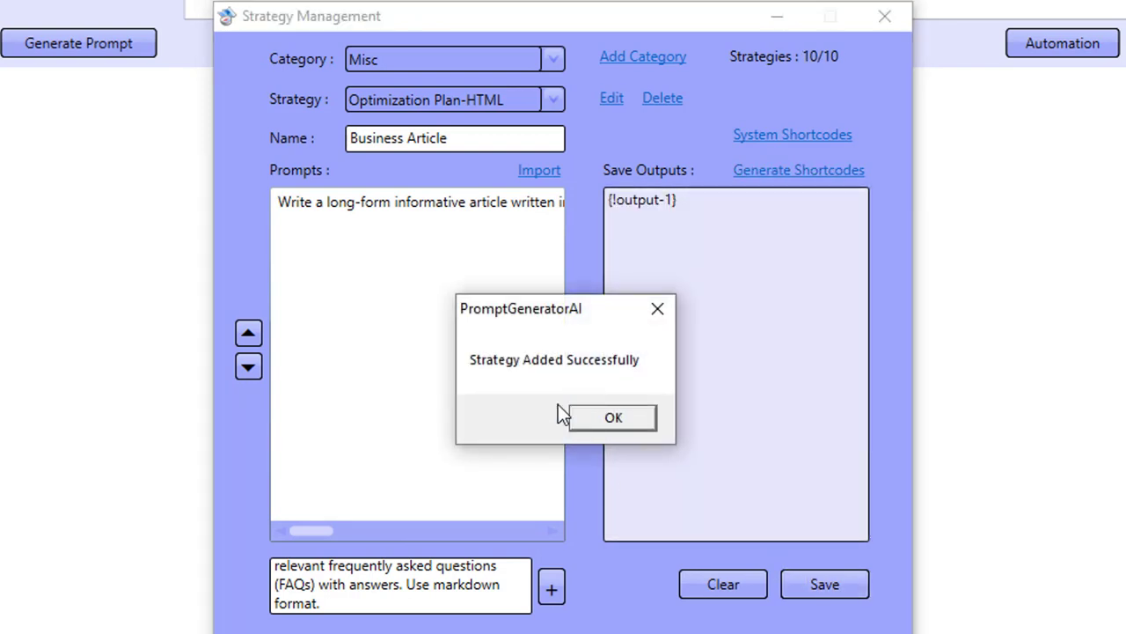
click(613, 420)
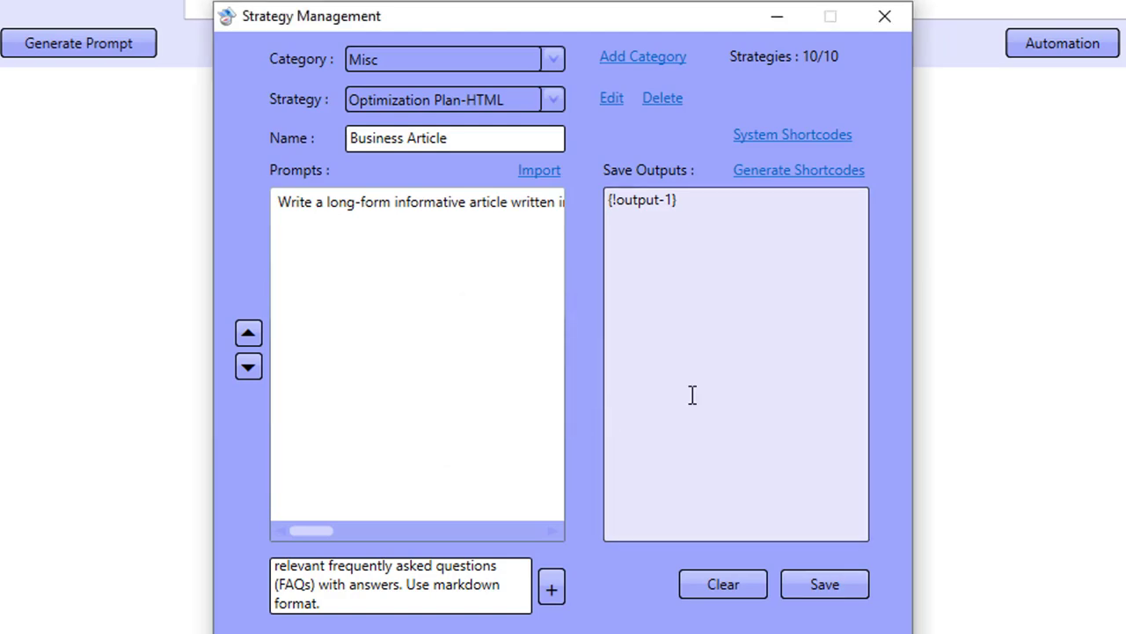
click(885, 16)
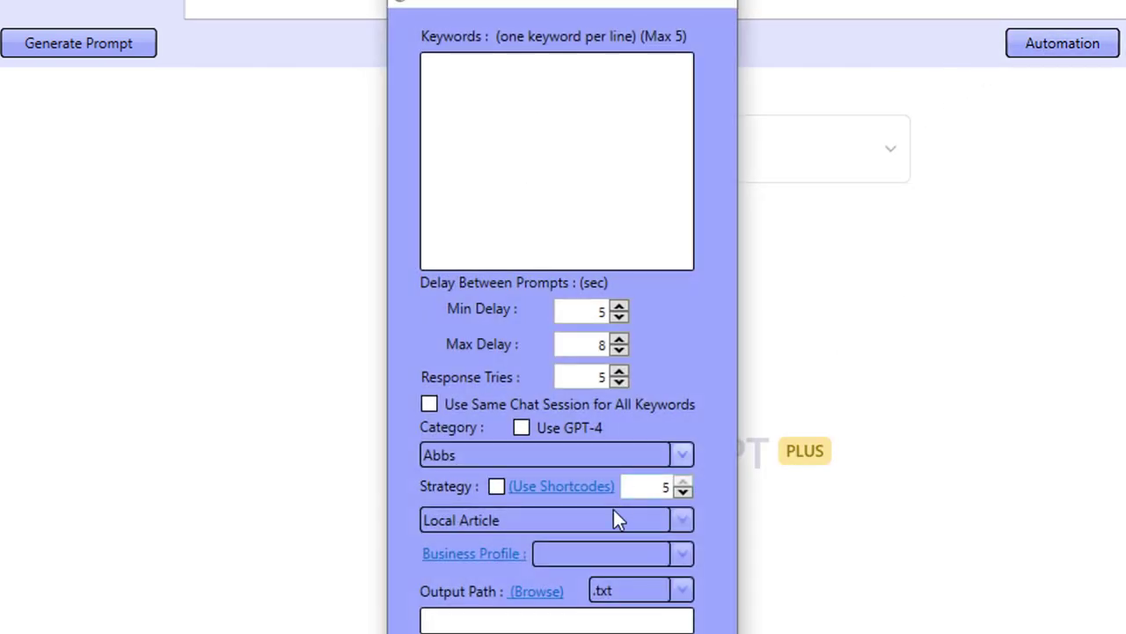
Step: Open the SEO specialist's existing business profile for editing from the automation settings
click(486, 556)
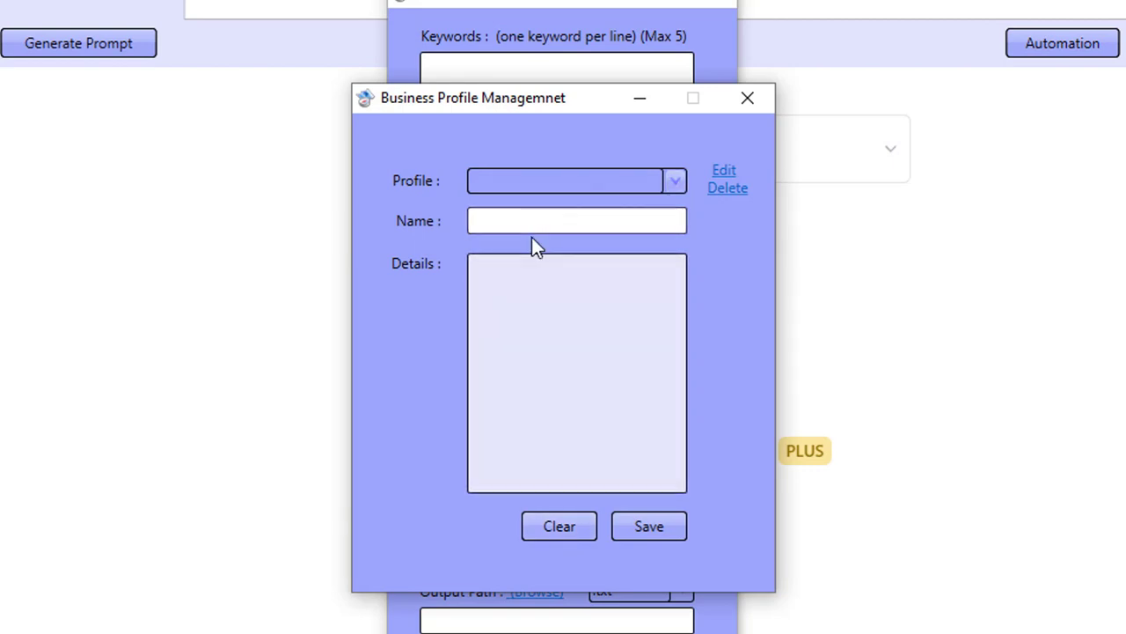
click(585, 187)
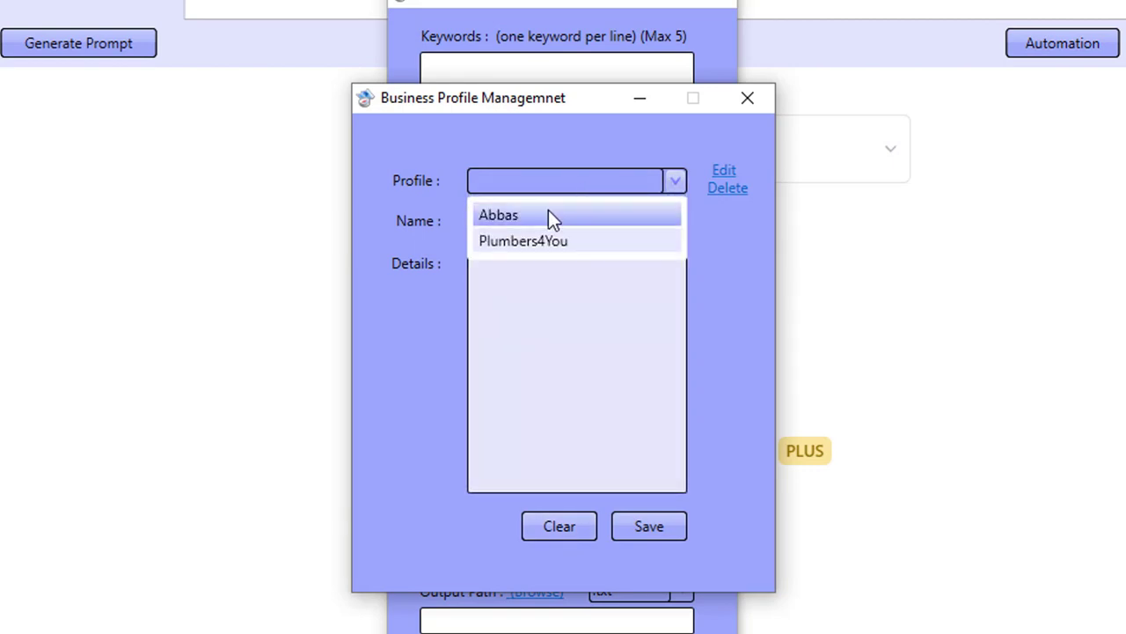
click(517, 213)
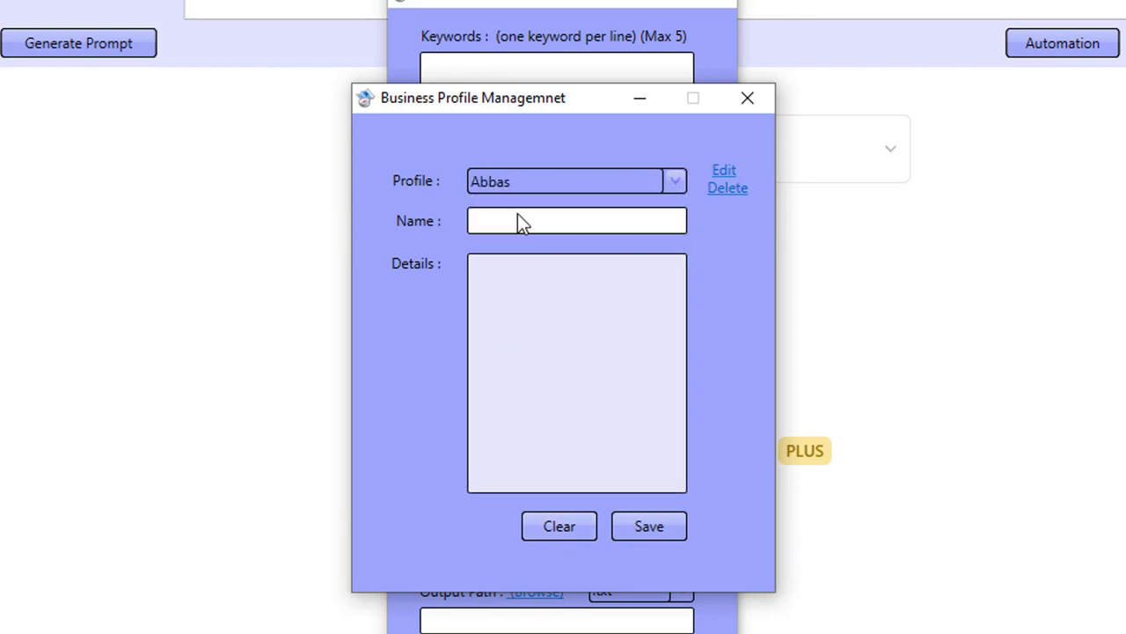
click(717, 168)
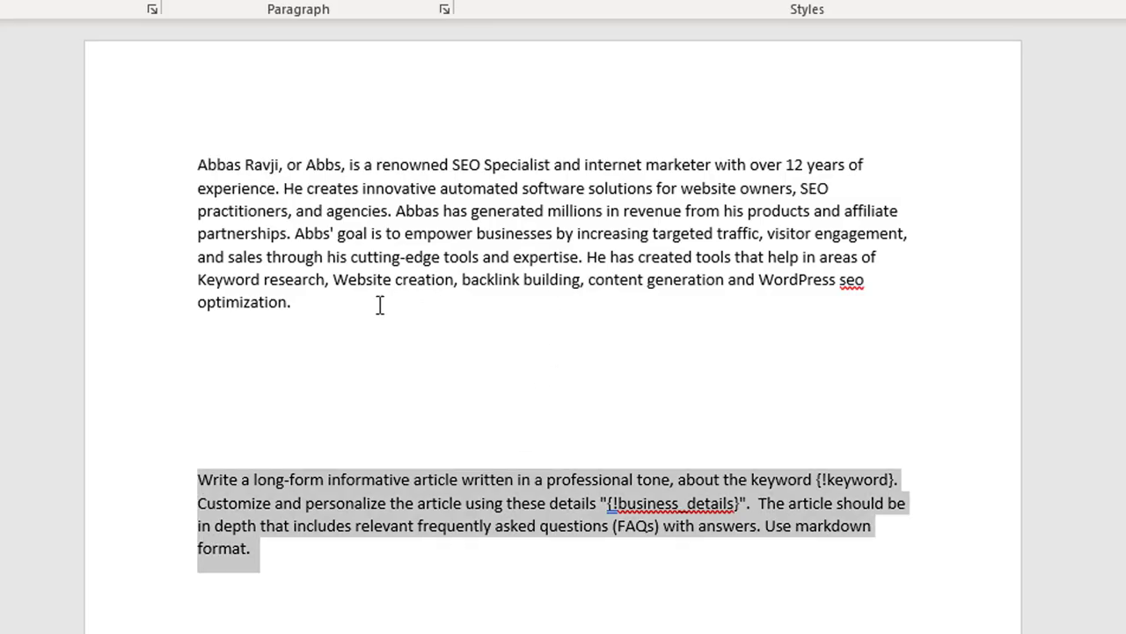
Step: Copy the full business biography paragraph from the Word document and return to Business Profile Management
drag(379, 305, 202, 146)
key(ctrl+c)
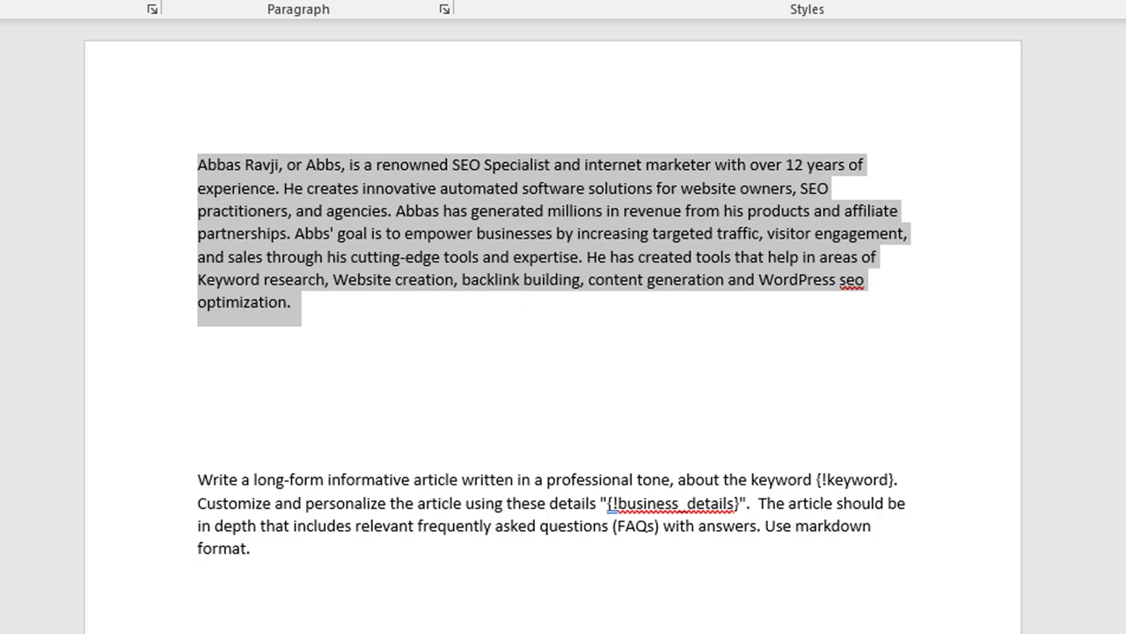
key(Right)
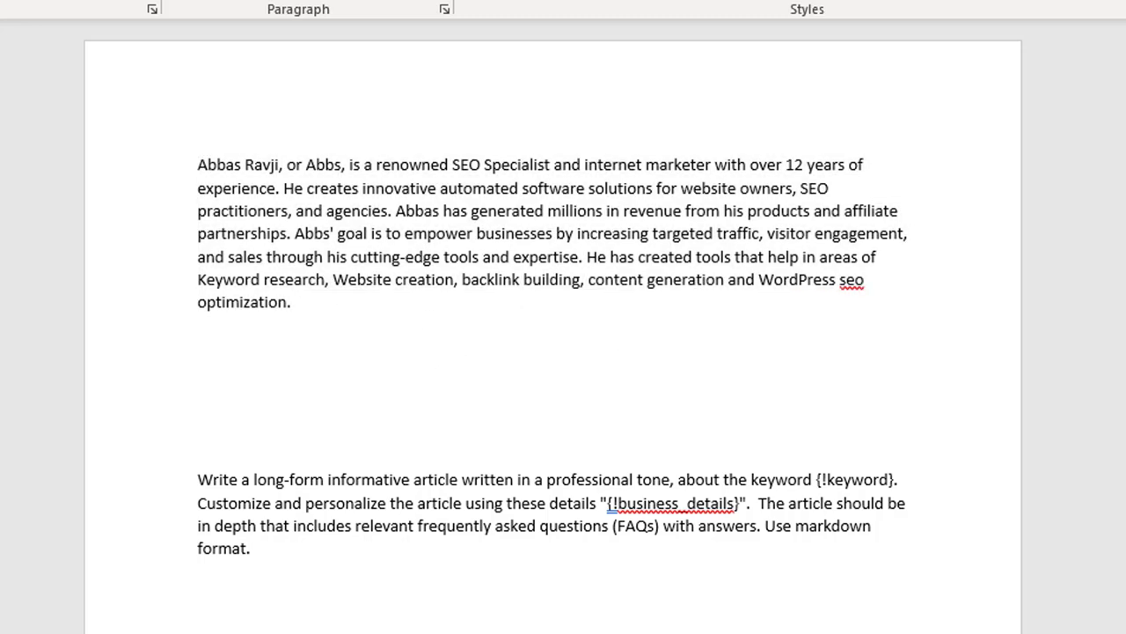
key(alt+Tab)
Step: Replace the profile's details with the copied biography and update the profile
click(596, 342)
key(ctrl+a)
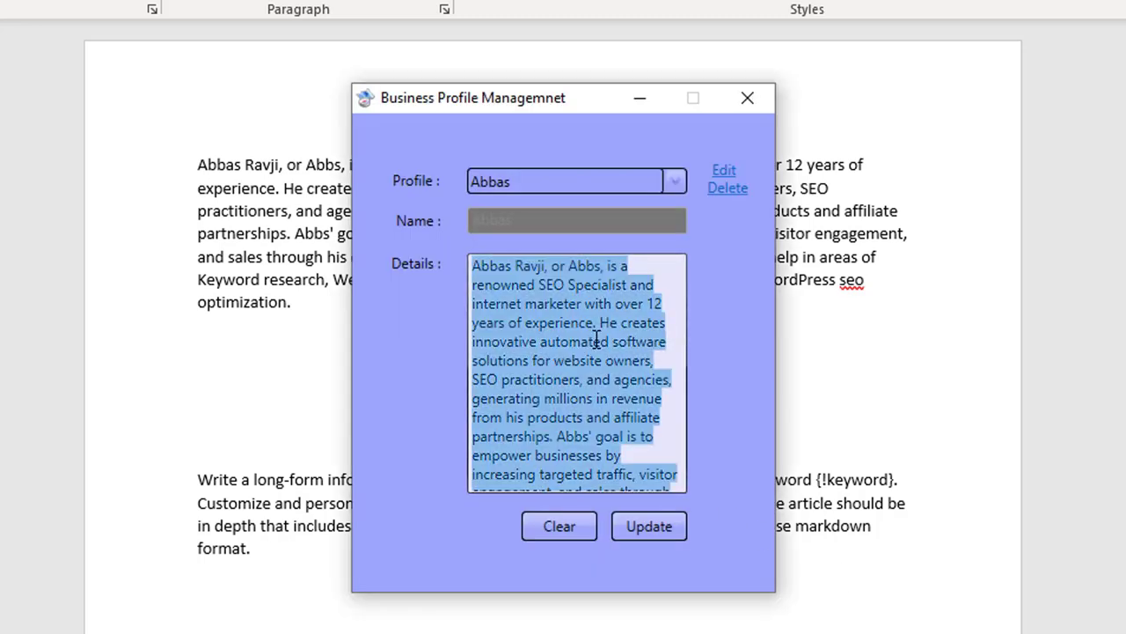
key(ctrl+v)
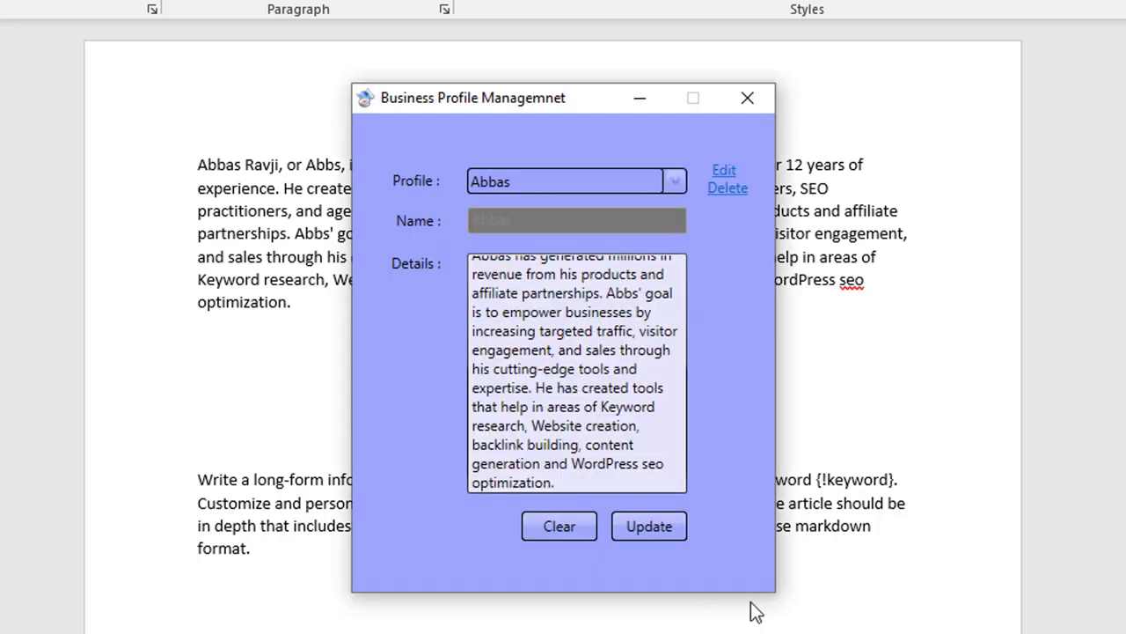
click(652, 522)
click(621, 417)
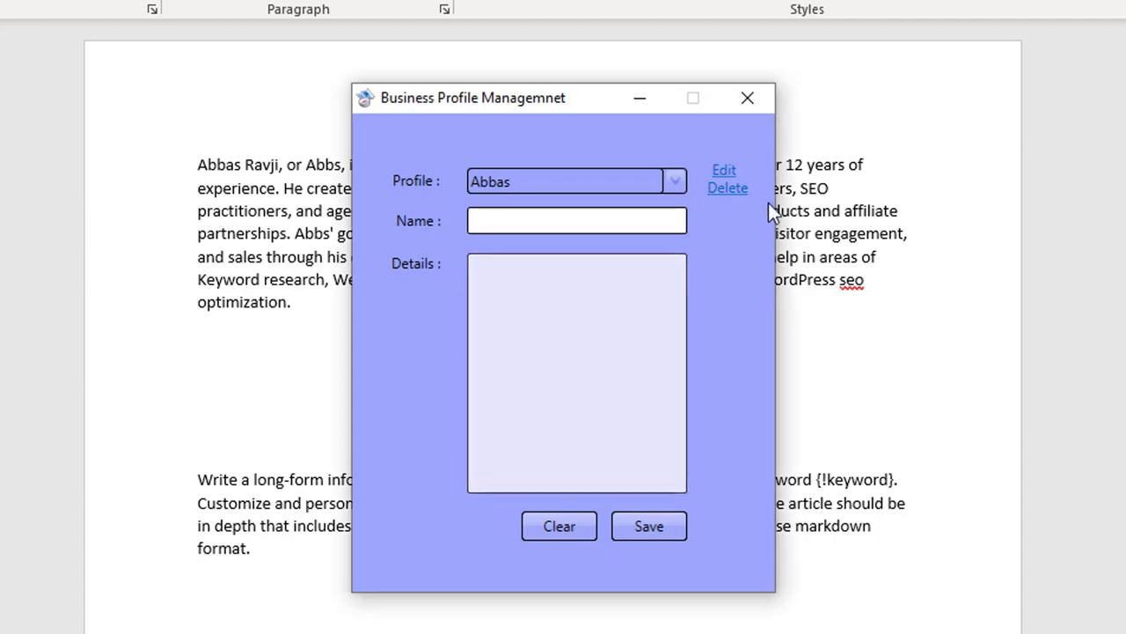
Step: Close the business profile and automation windows to return to the ChatGPT page
click(749, 100)
click(723, 5)
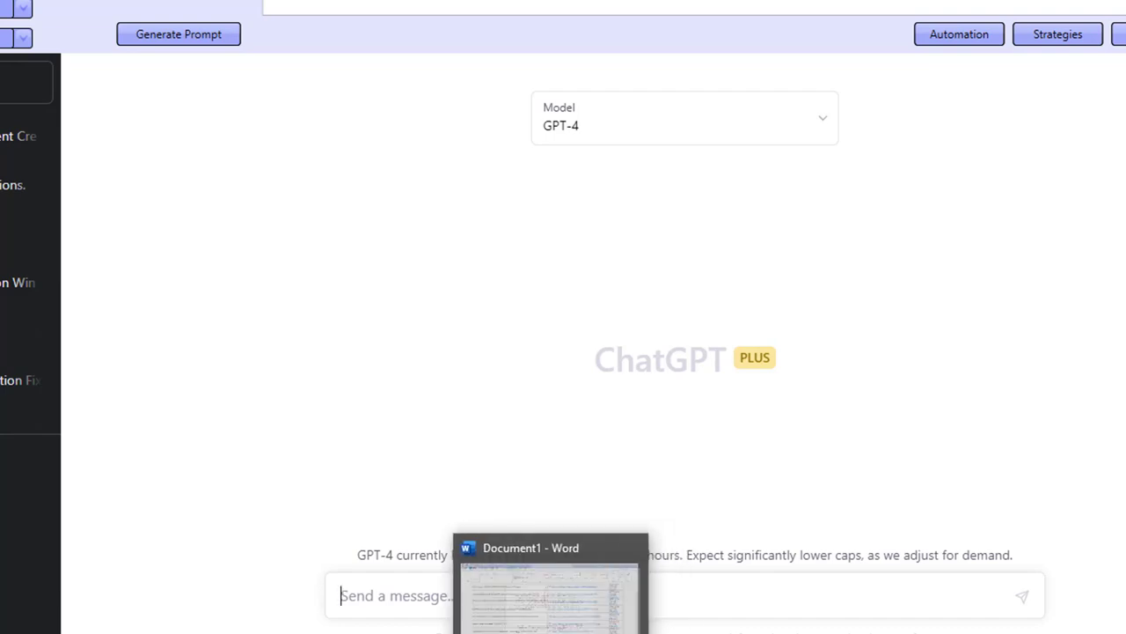
click(497, 594)
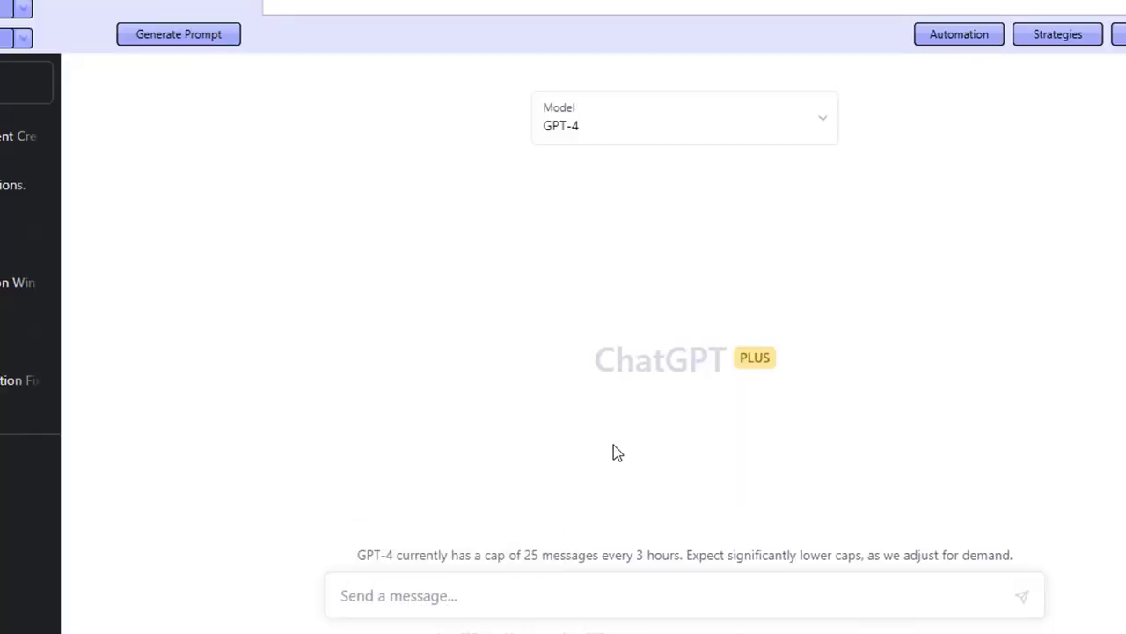
click(616, 452)
click(932, 40)
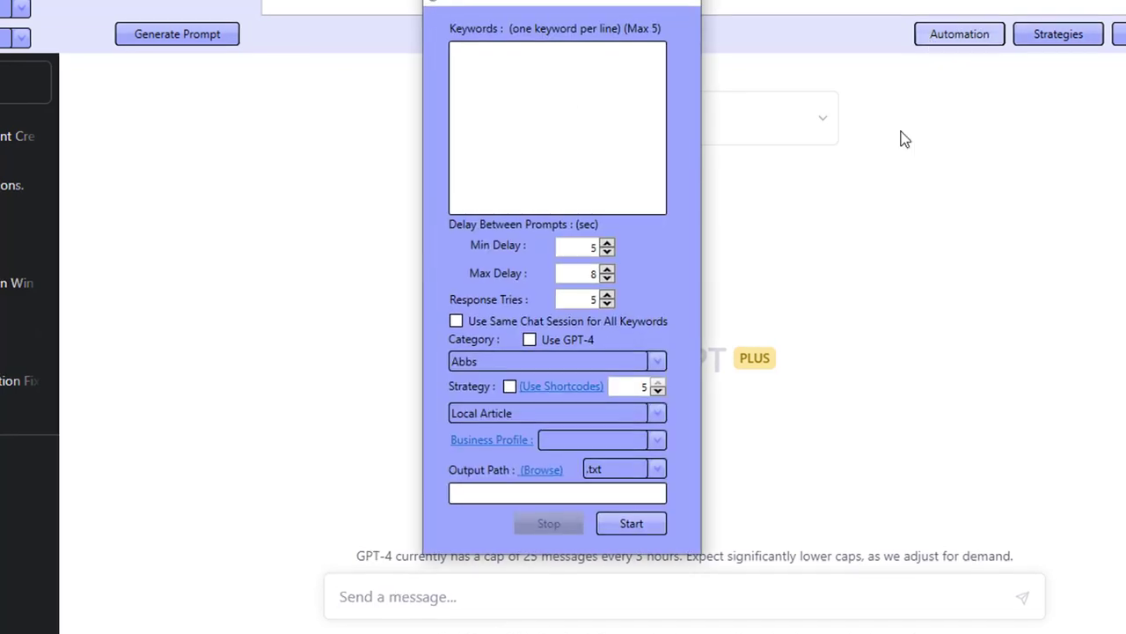
click(552, 75)
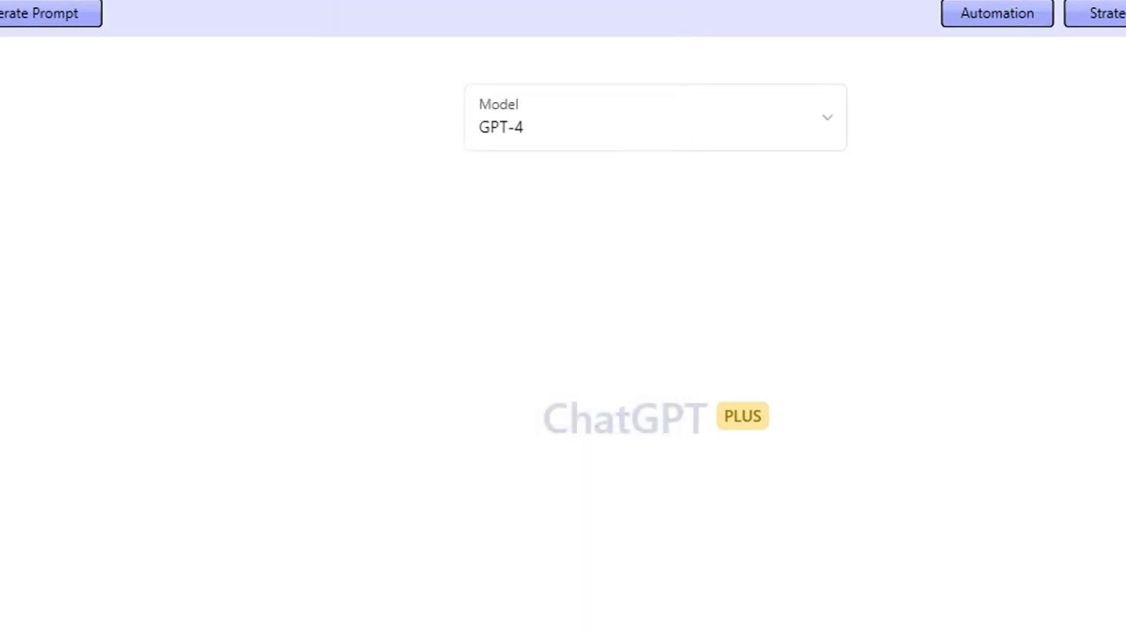
Step: Ask ChatGPT to give 5 popular keywords related to SEO
click(487, 604)
text(givce me 5)
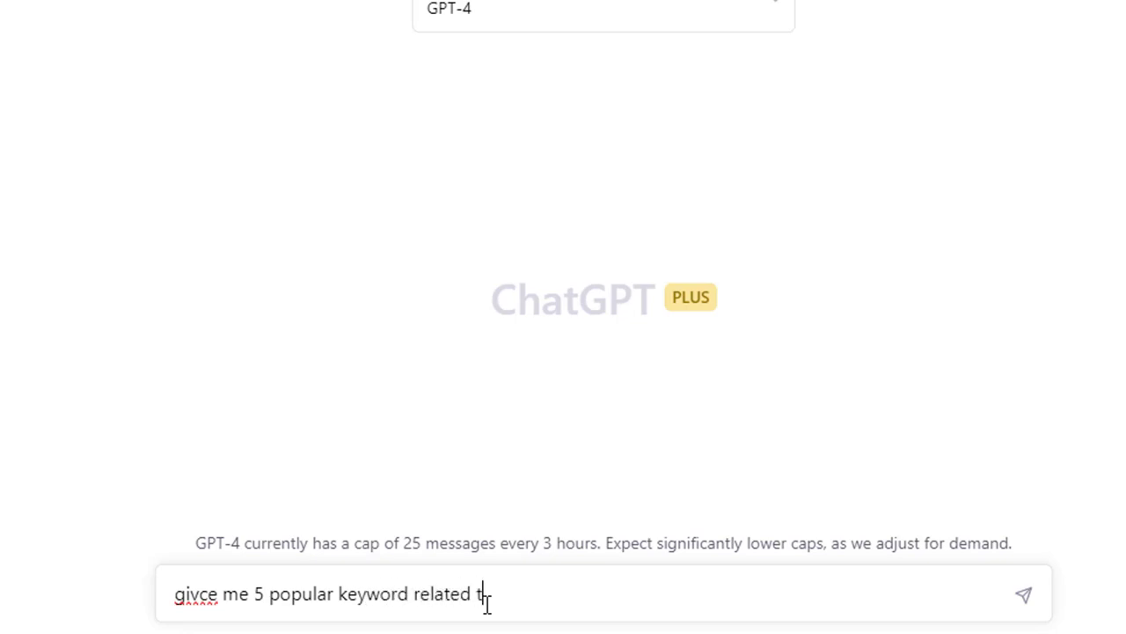
text(popular keyword related to seo)
key(Return)
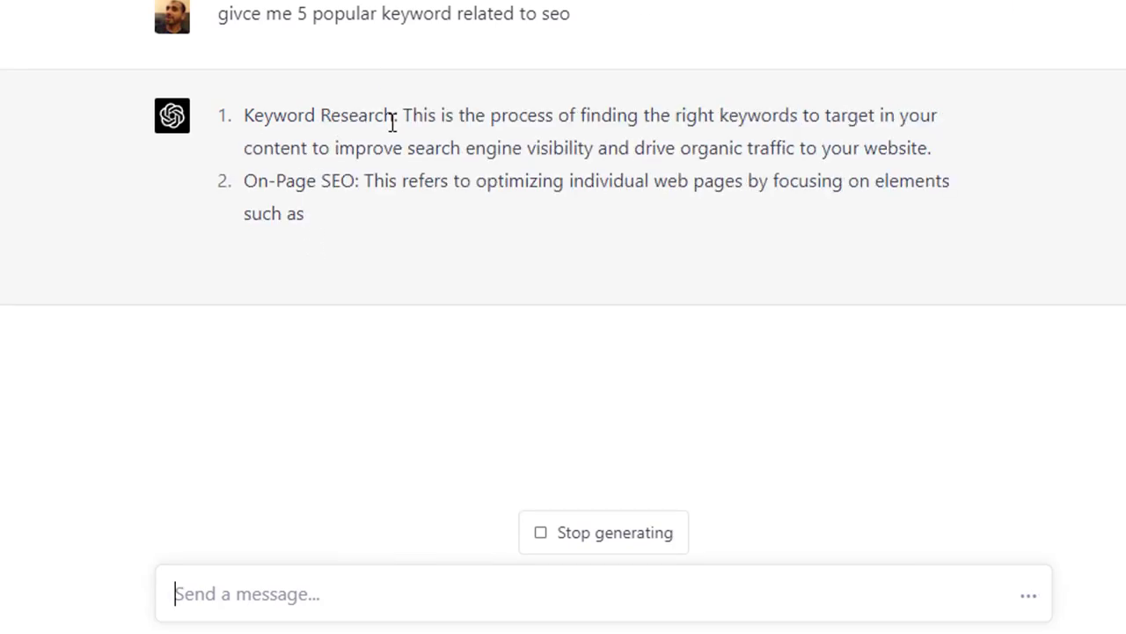
Step: Fill the automation keyword list with keyword research, onsite optimization, backlink building, search engine optimization and Content marketing, one per line
drag(399, 113, 234, 107)
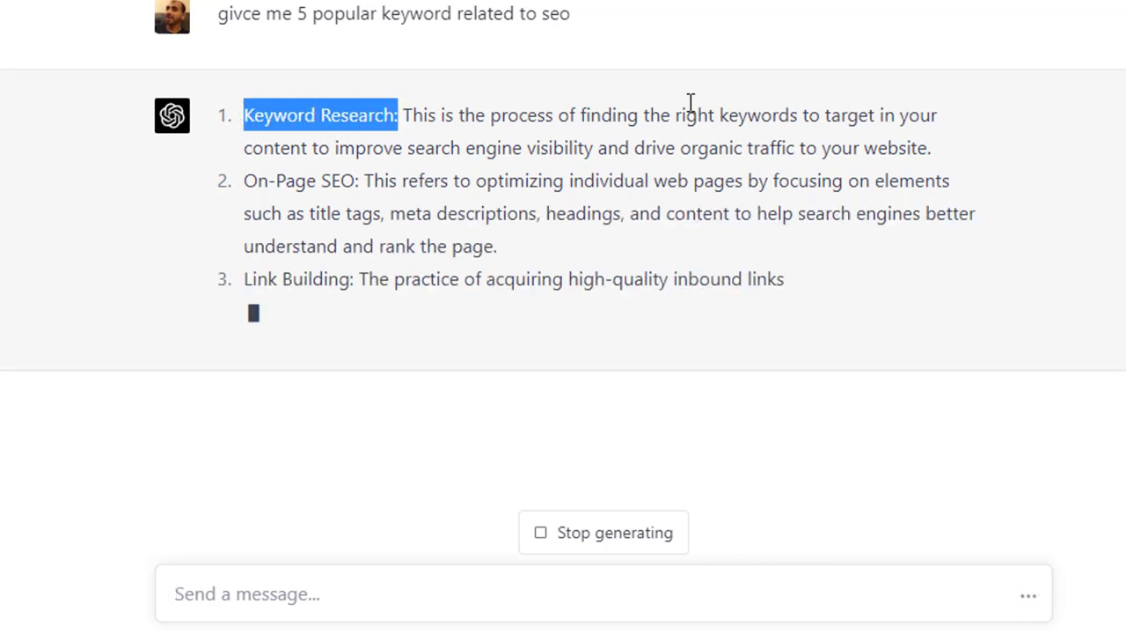
click(943, 10)
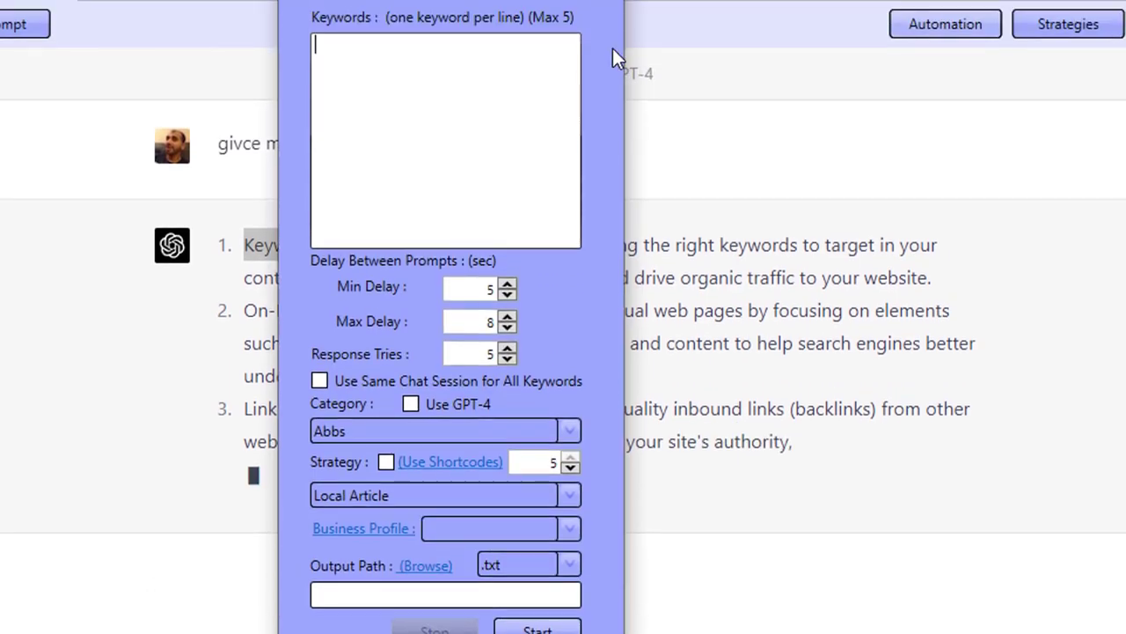
drag(405, 50, 782, 168)
click(750, 264)
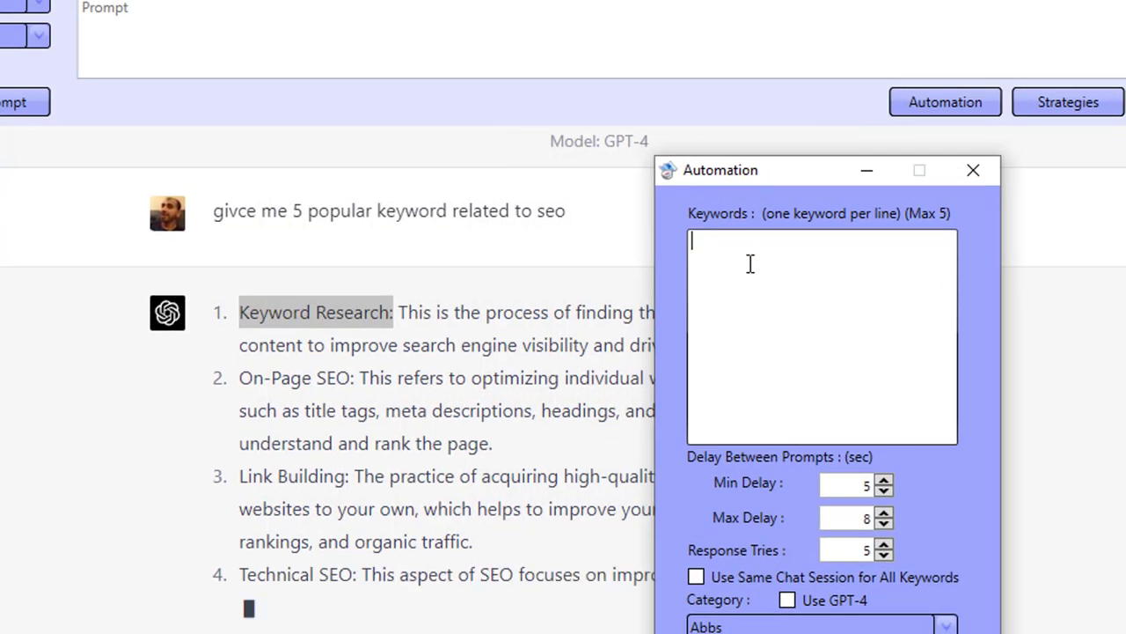
text(keyword research)
key(Return)
text(ons)
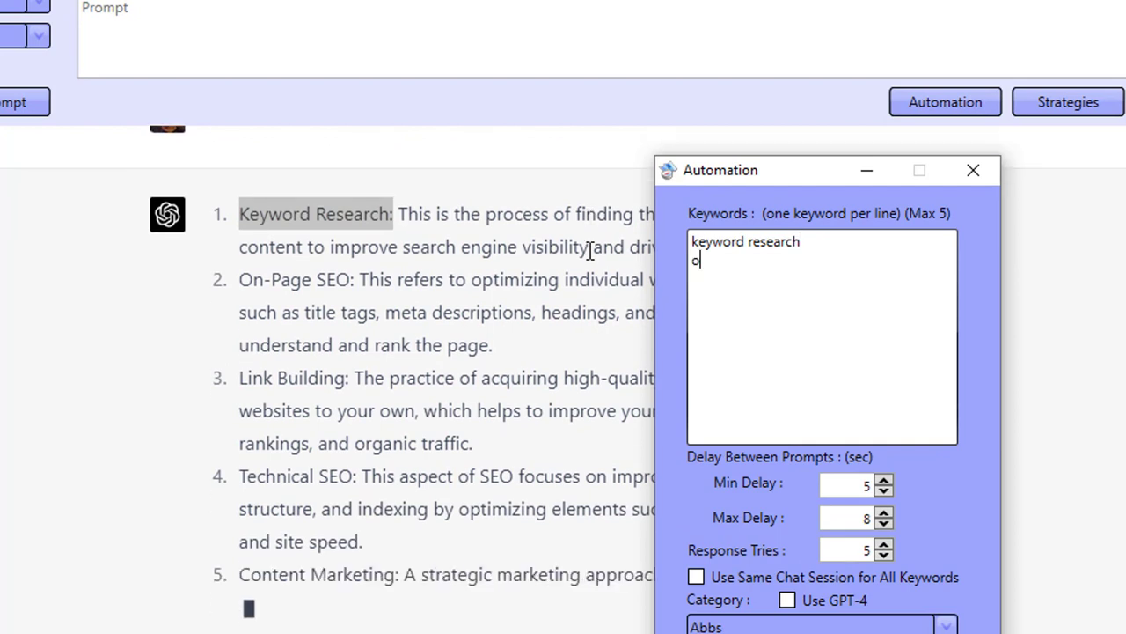
text(ite optimization)
key(Return)
text(backlink building)
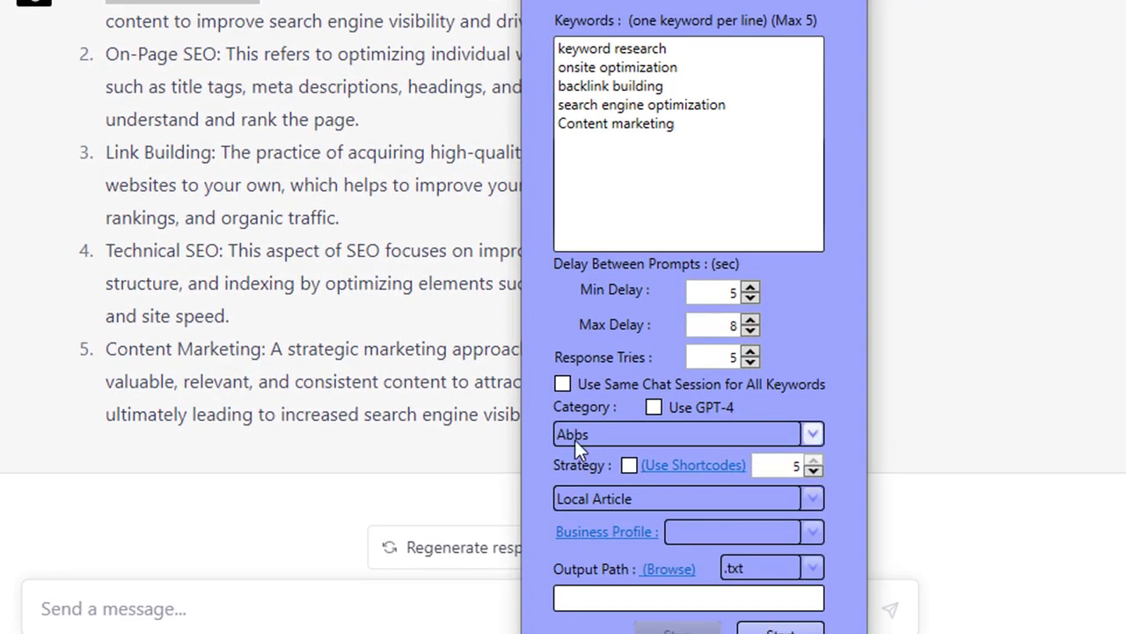
Step: Set the automation category to Misc and choose the Business Article strategy
click(574, 439)
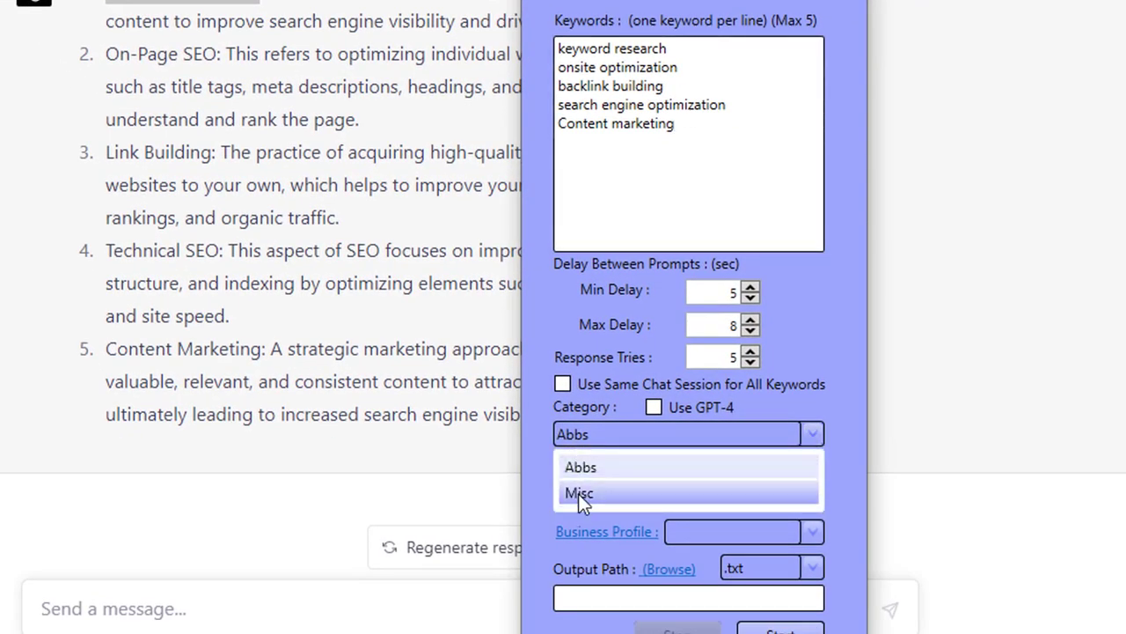
click(578, 494)
click(596, 500)
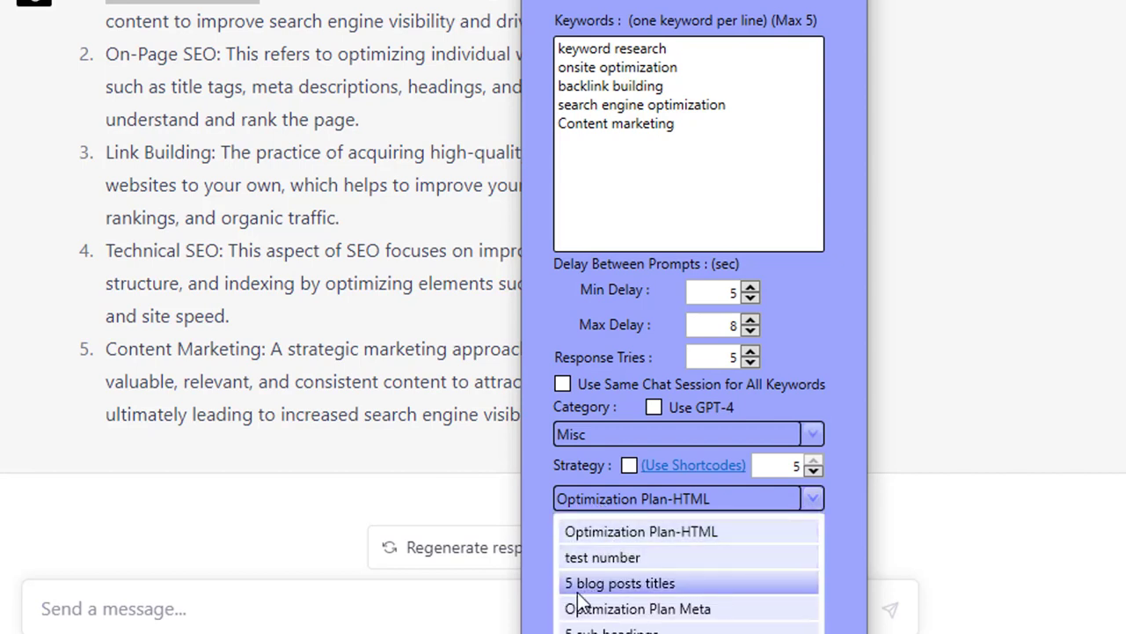
scroll(581, 601, down, 2)
click(583, 607)
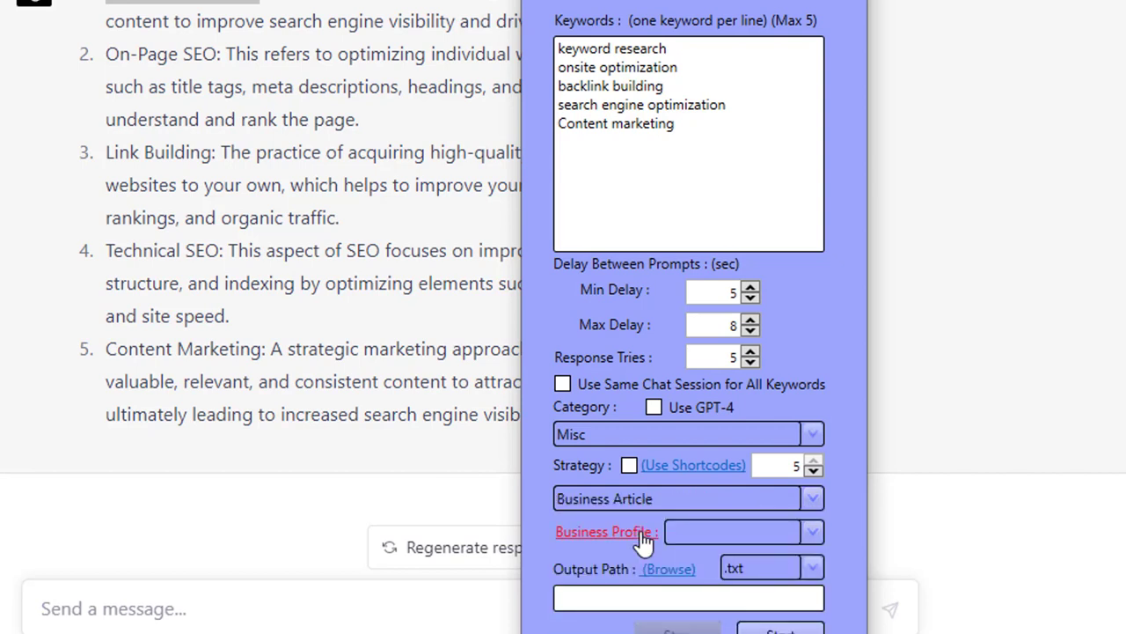
Step: Choose the SEO specialist's business profile and set the output path to the promptai-output folder
click(747, 535)
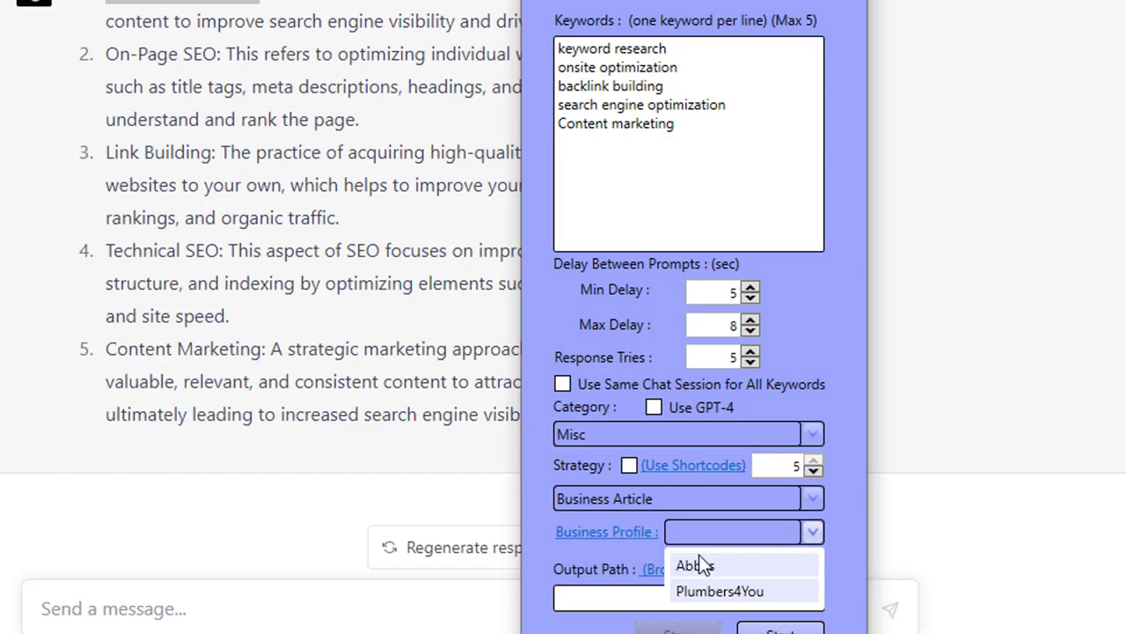
click(690, 565)
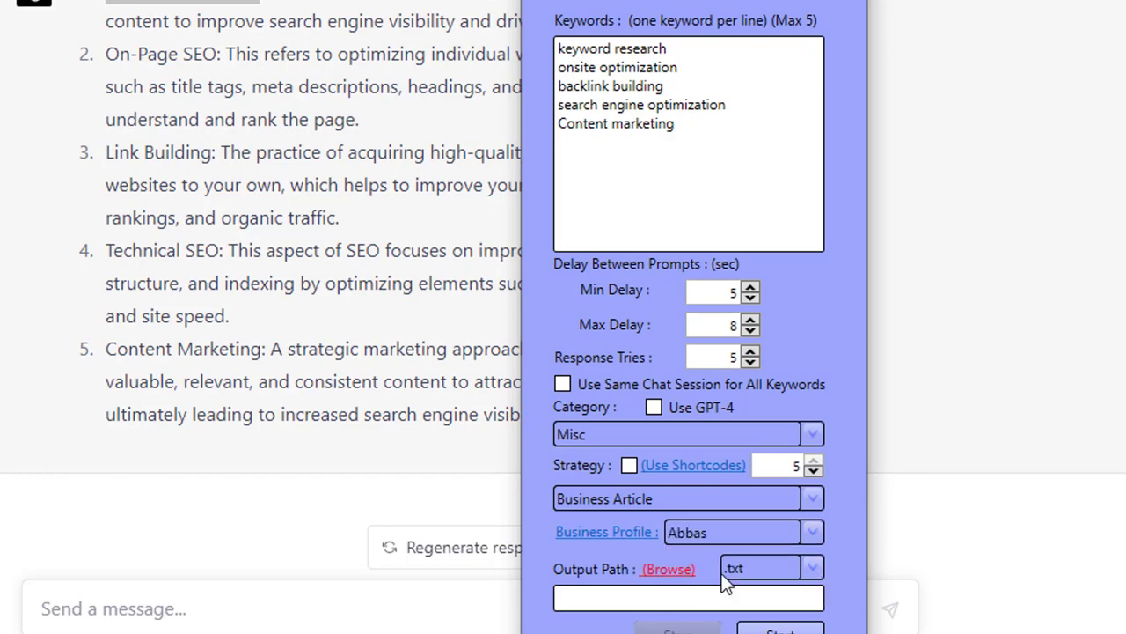
click(669, 570)
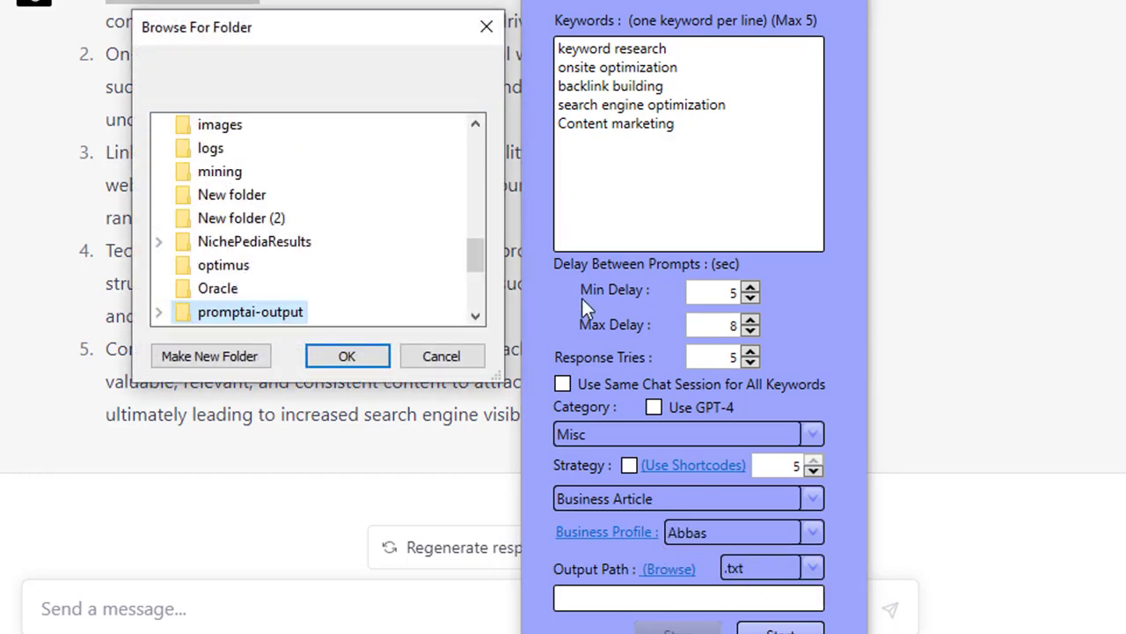
click(317, 355)
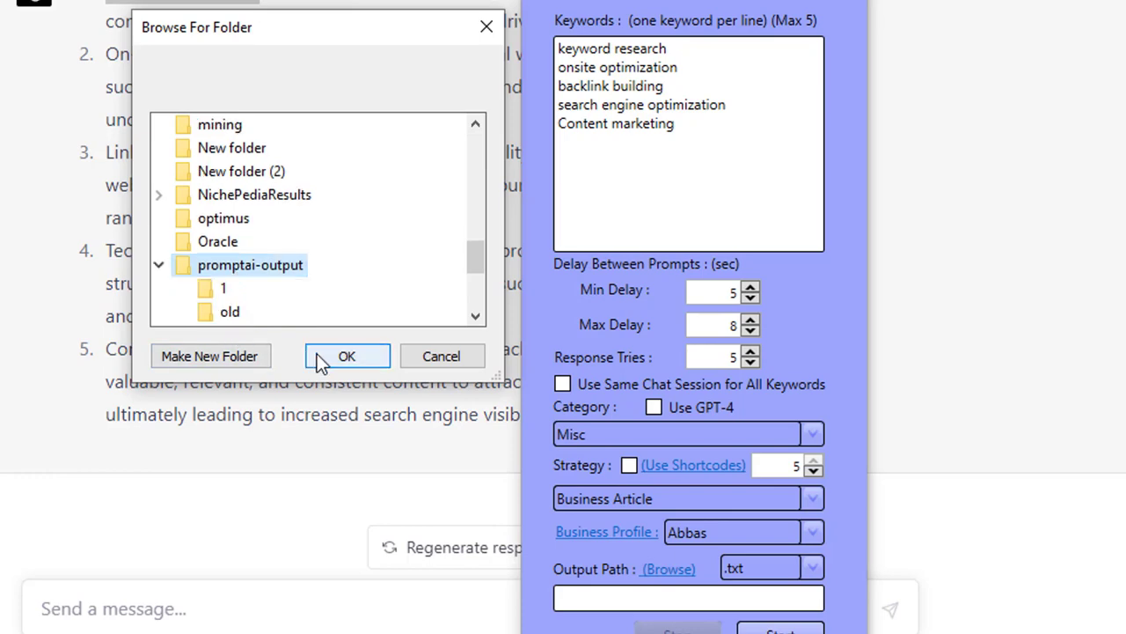
Step: Set the delay between prompts to 1 second minimum and 2 seconds maximum, and enable the same chat session for all keywords
click(752, 297)
click(750, 330)
click(750, 330)
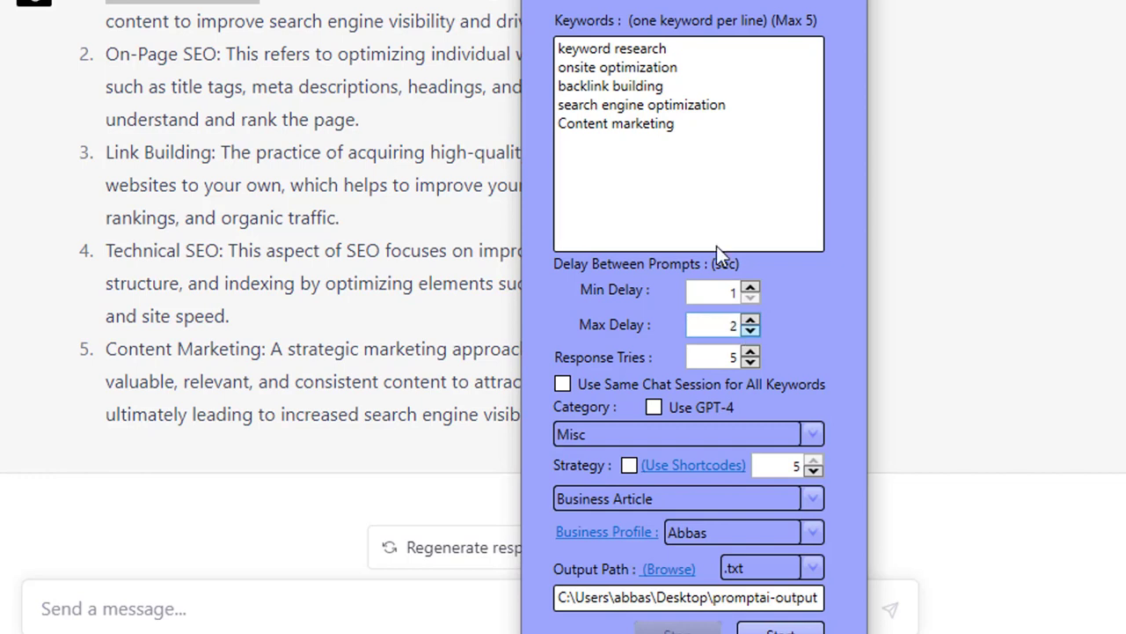
click(562, 385)
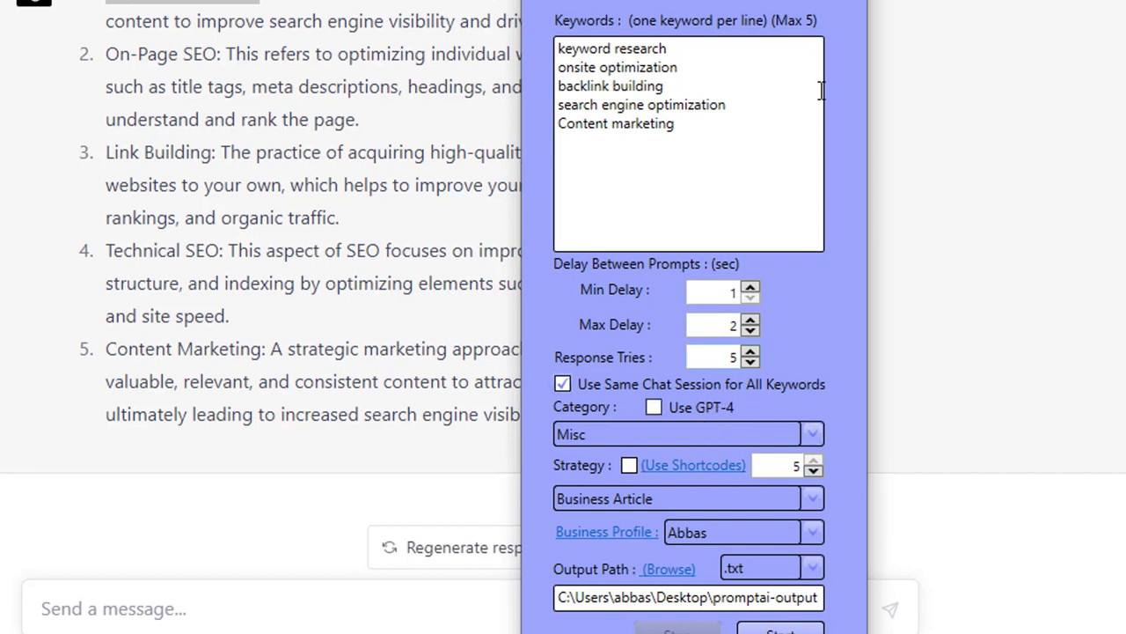
Step: Select the whole automation keyword list, and load the Business Article strategy in the strategies window with its prompt opened
click(651, 79)
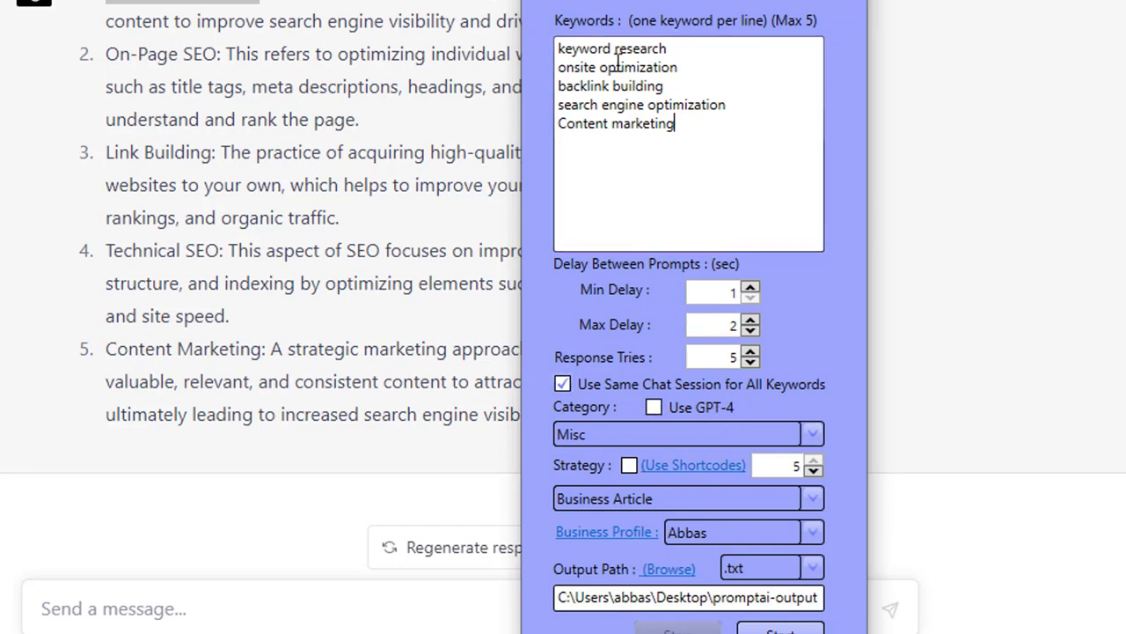
key(ctrl+a)
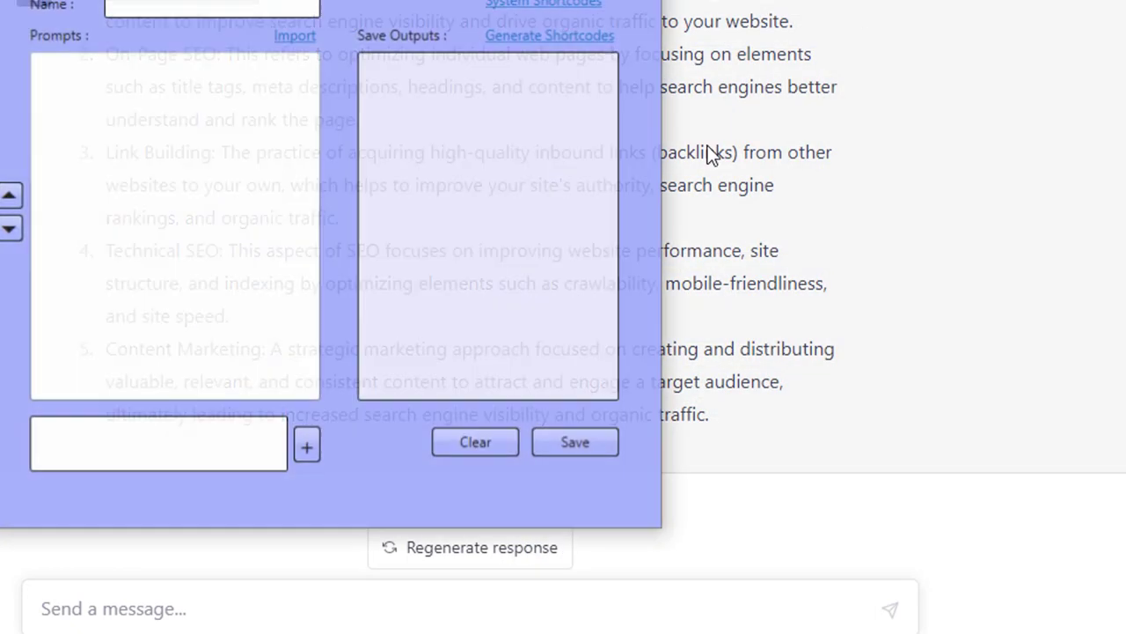
click(203, 7)
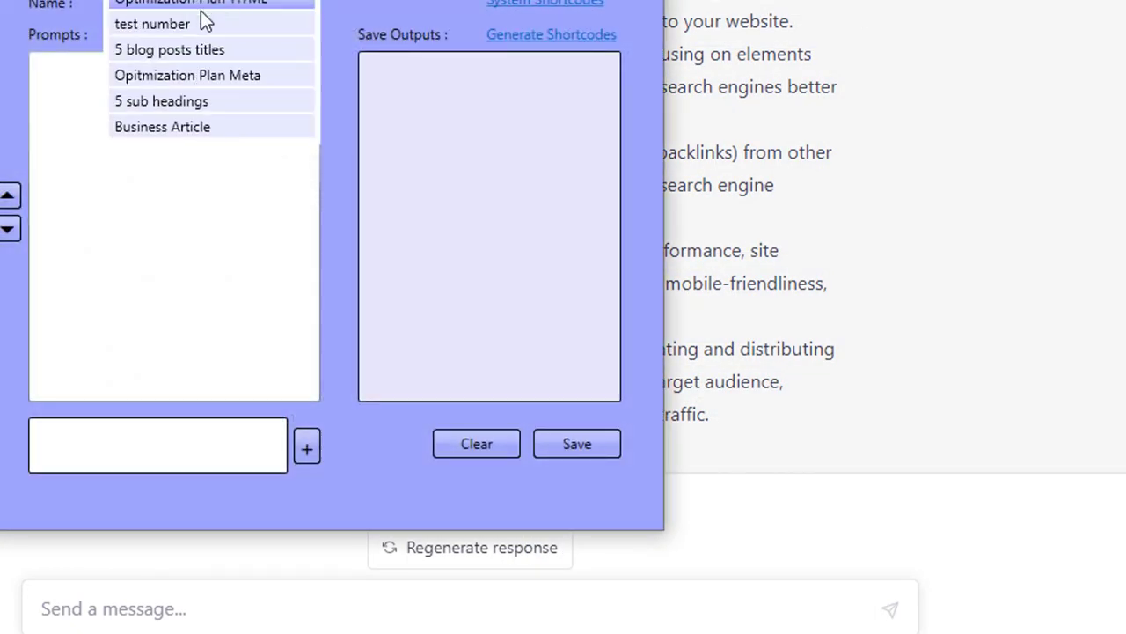
click(165, 132)
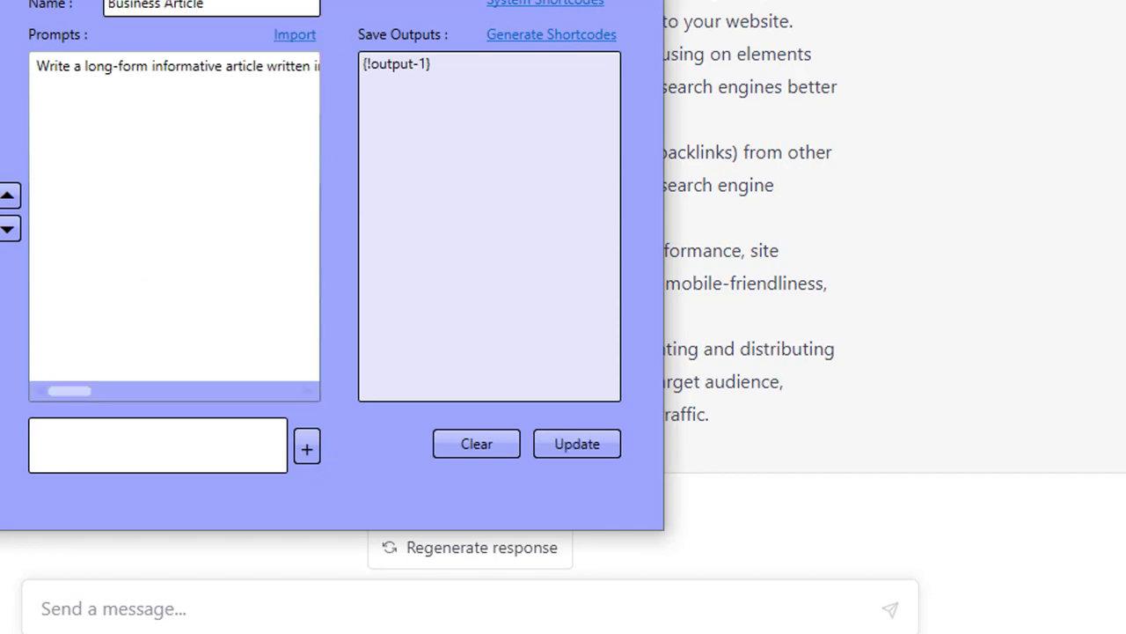
double_click(204, 79)
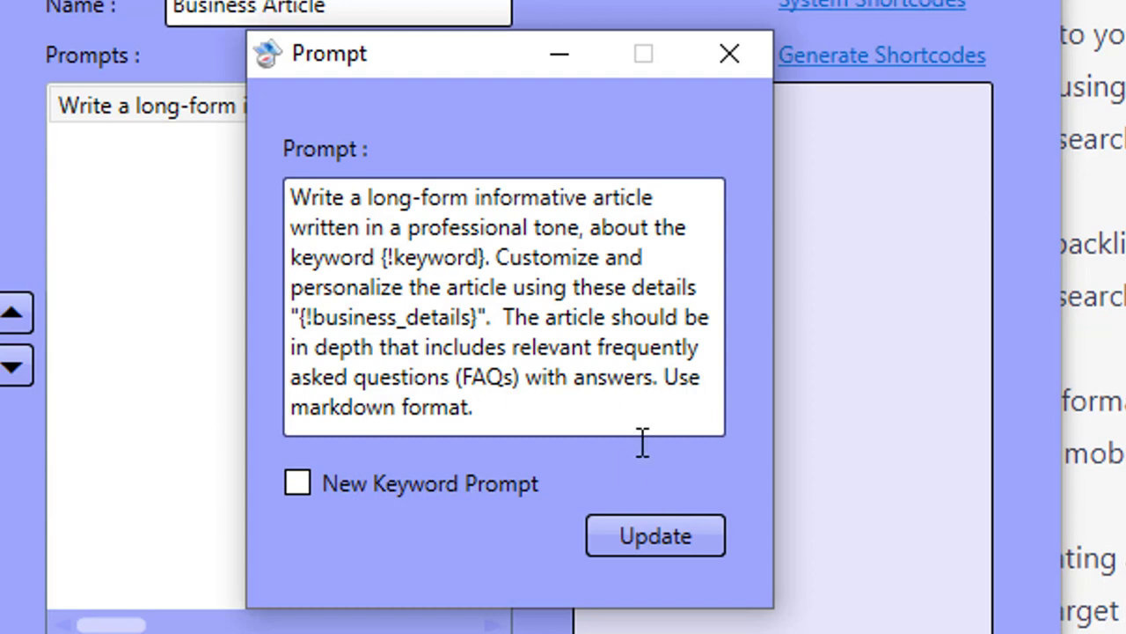
Step: Add "Make sure the article is unique from the last one you created." as a new line ending the prompt and update the prompt
click(505, 400)
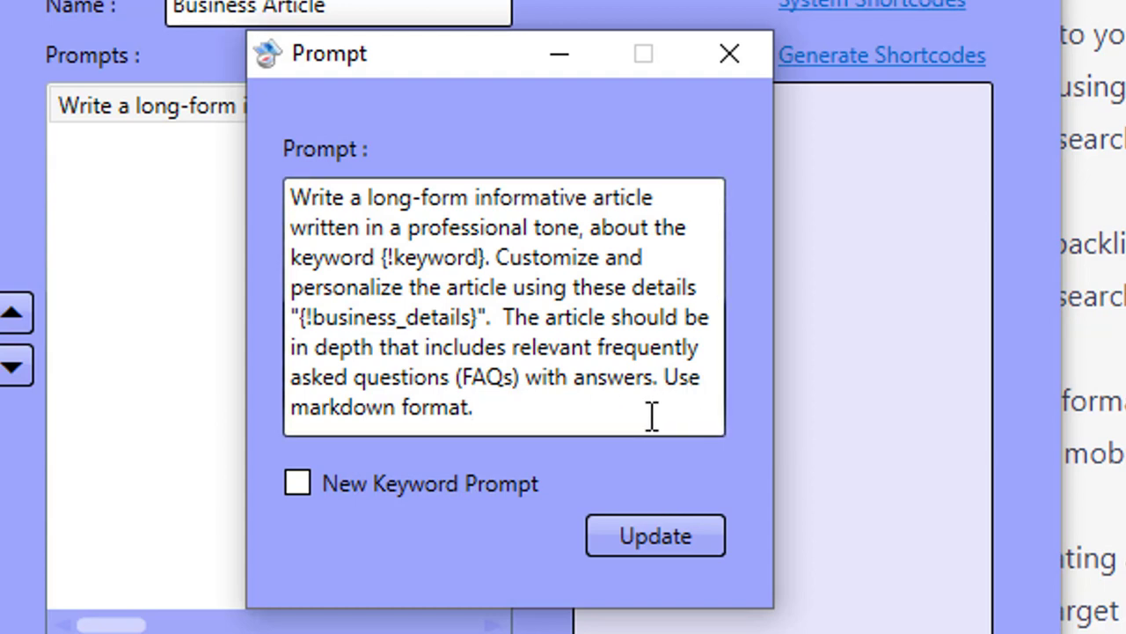
key(Return)
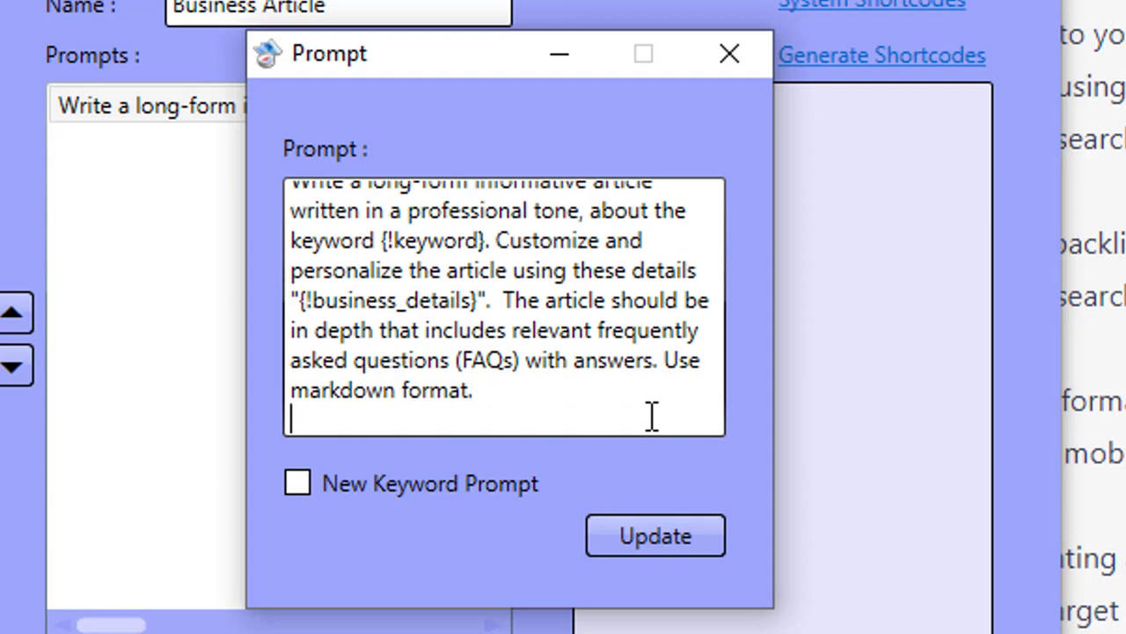
text(Make sure the arti)
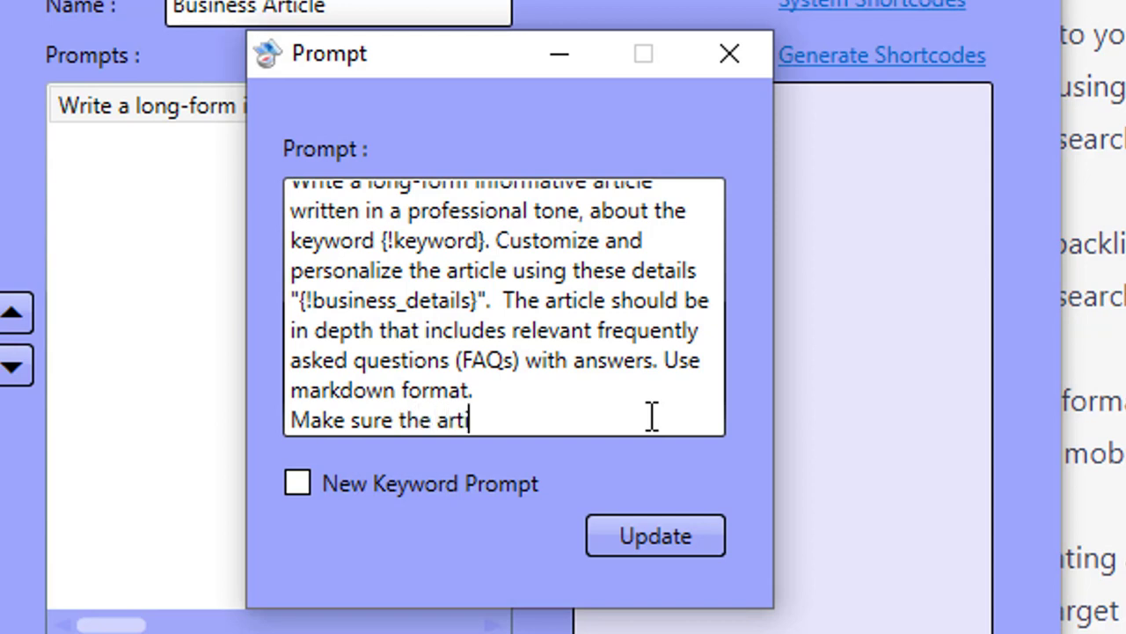
text(cle is unique )
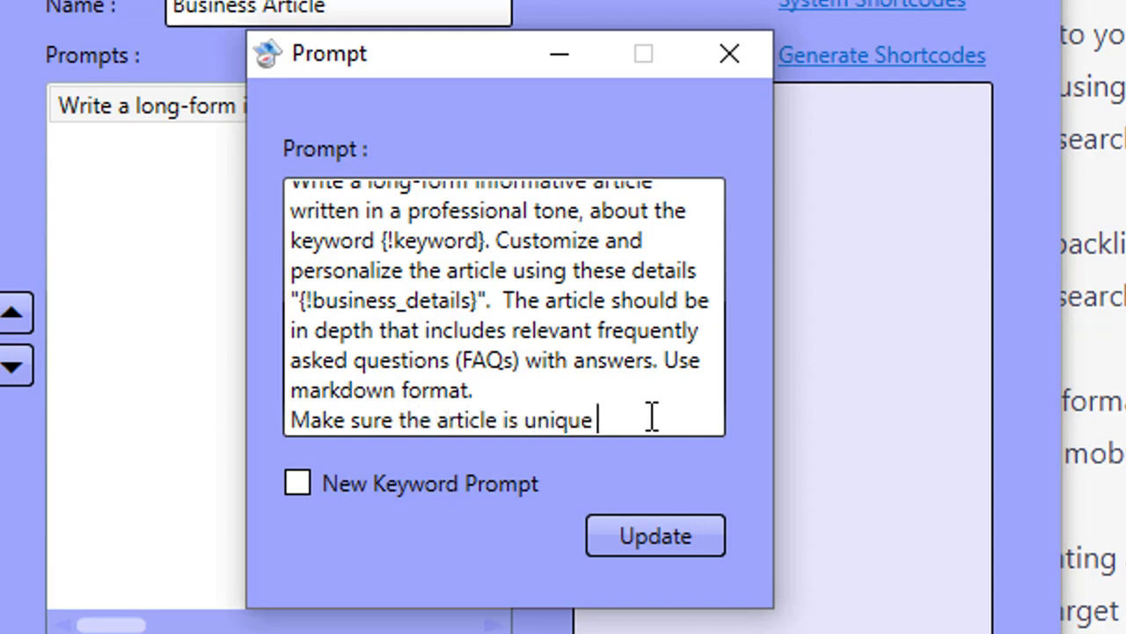
text(from the last one )
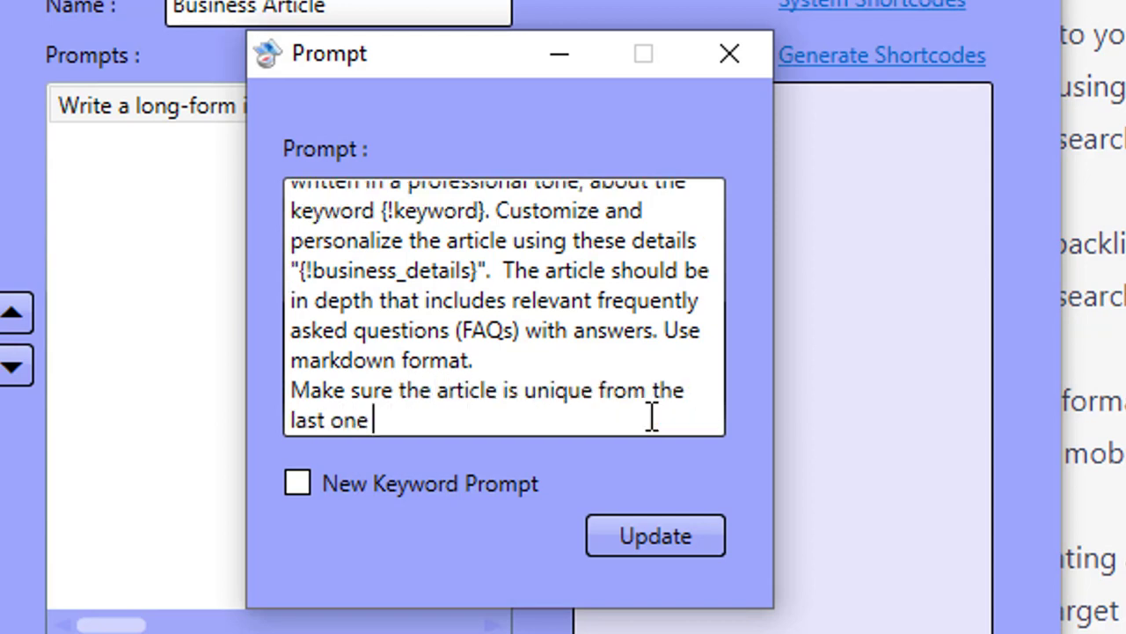
text(you created.)
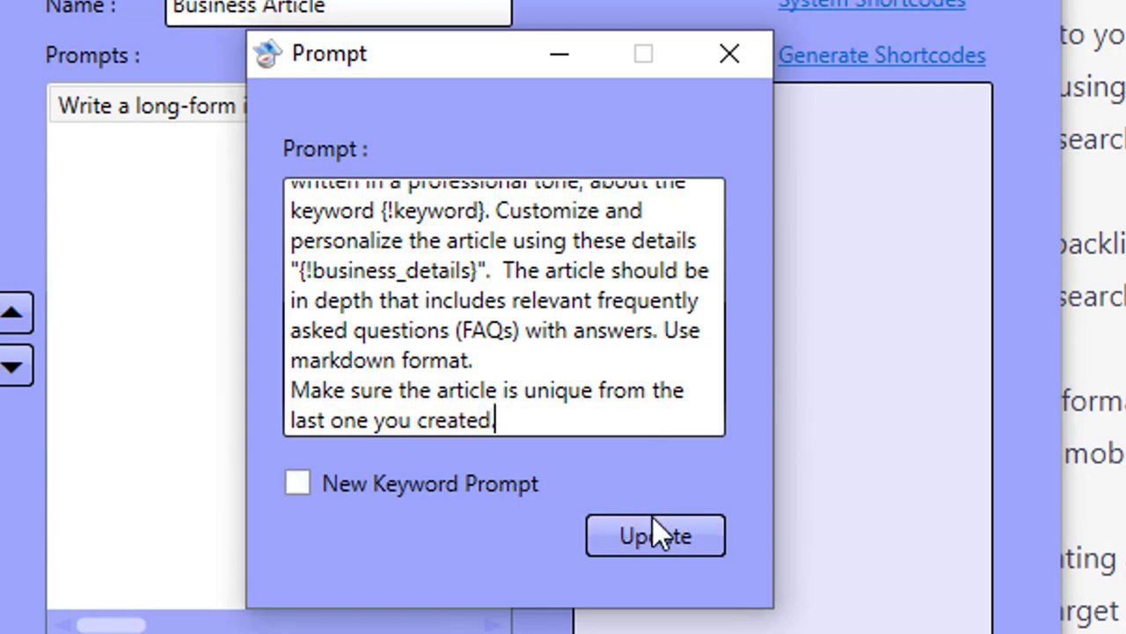
click(651, 537)
Step: Regenerate the strategy's output shortcodes, keep a single {!output-1} line without blank lines, and update the Business Article strategy
double_click(363, 132)
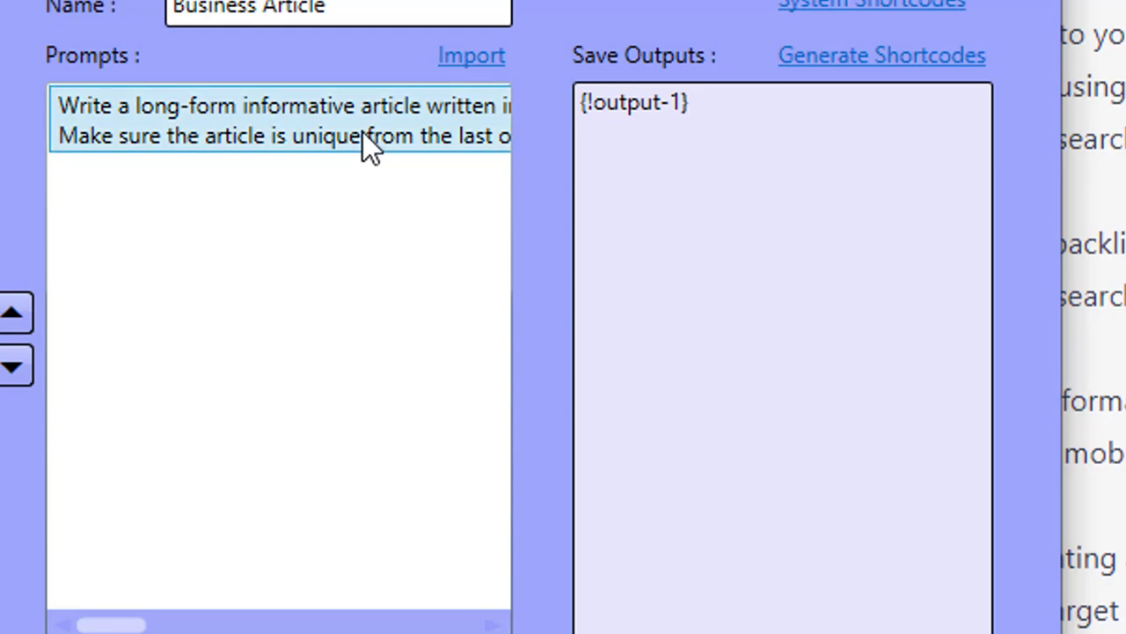
click(729, 54)
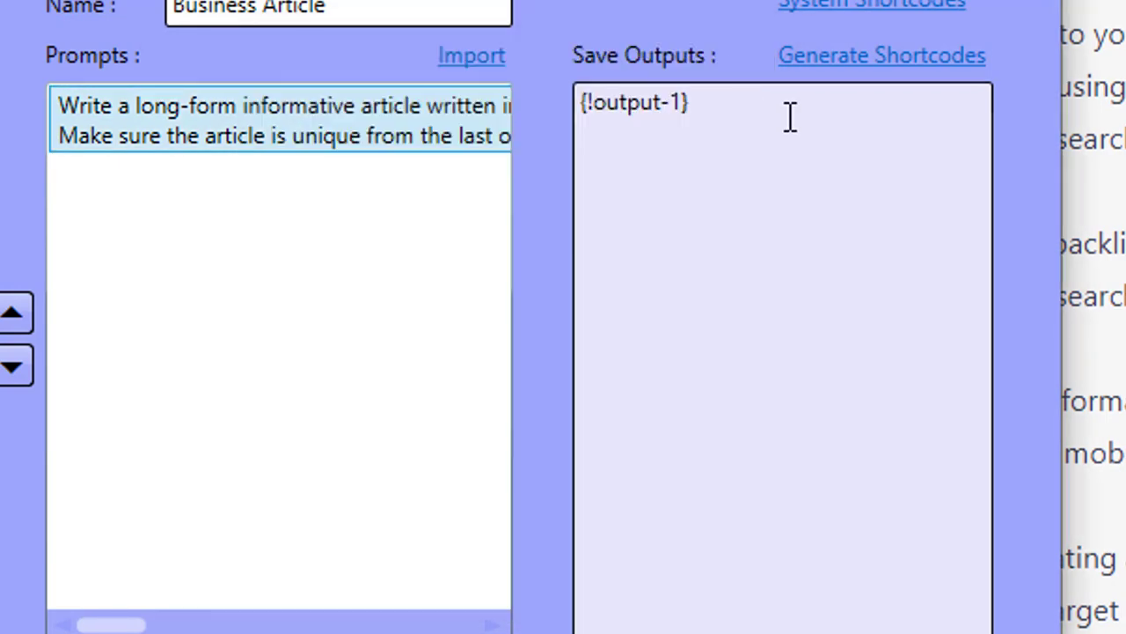
click(818, 55)
drag(713, 145, 535, 88)
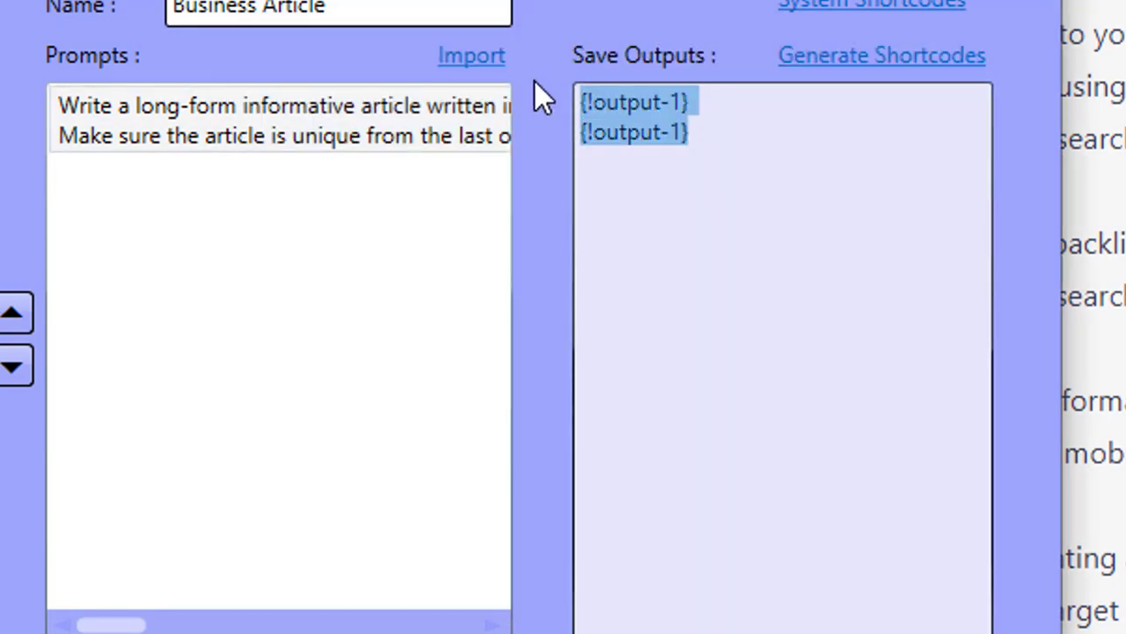
key(BackSpace)
click(807, 58)
click(651, 101)
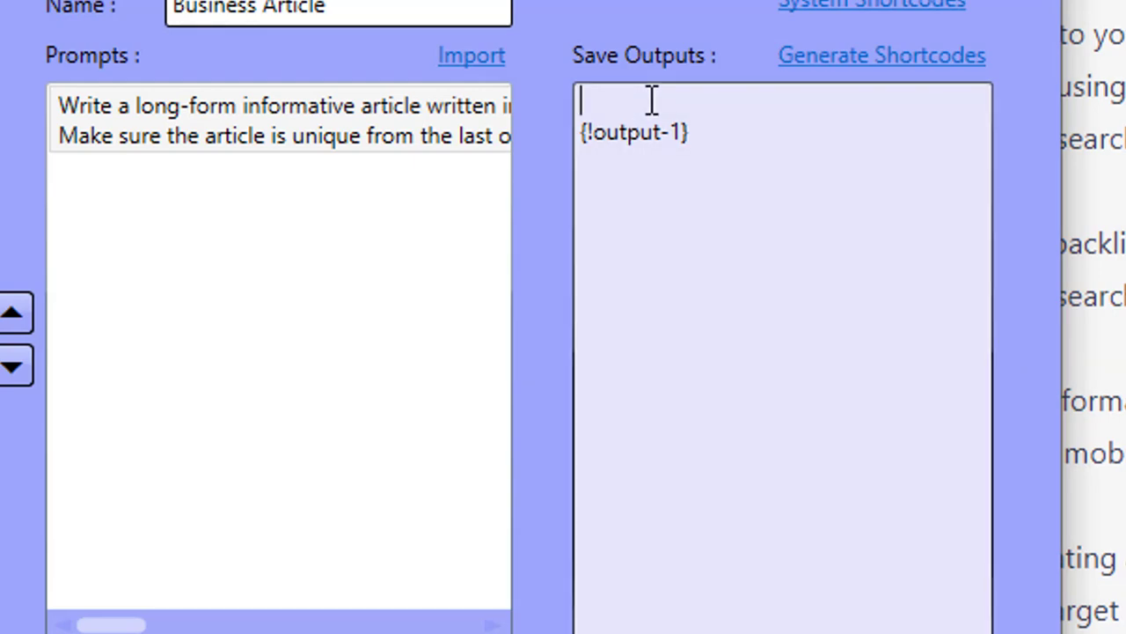
key(Delete)
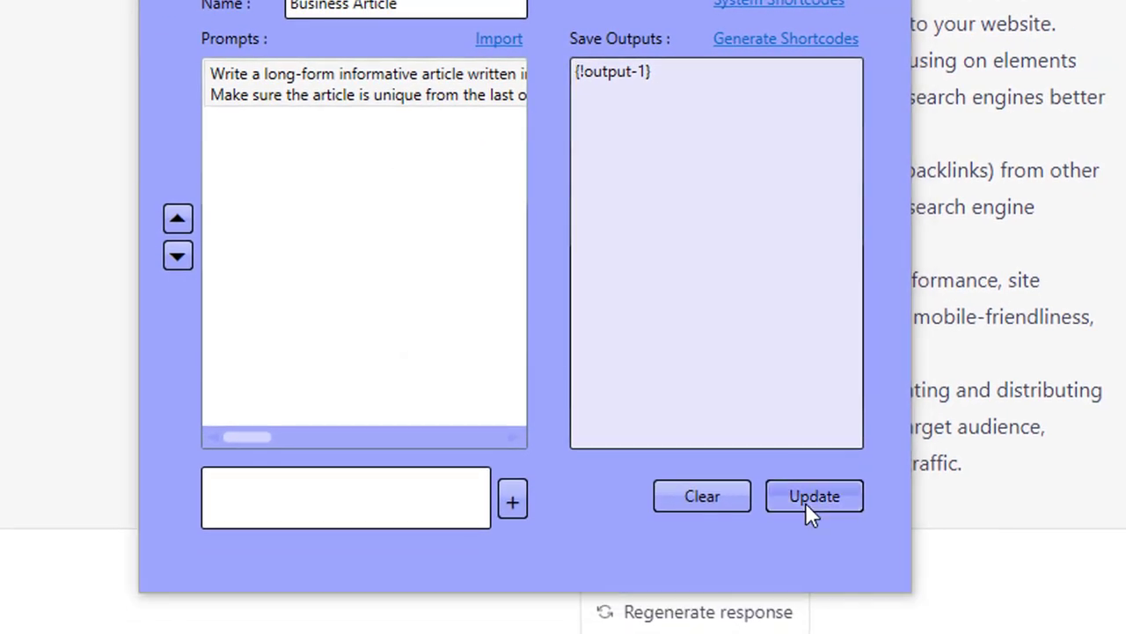
click(823, 541)
click(623, 344)
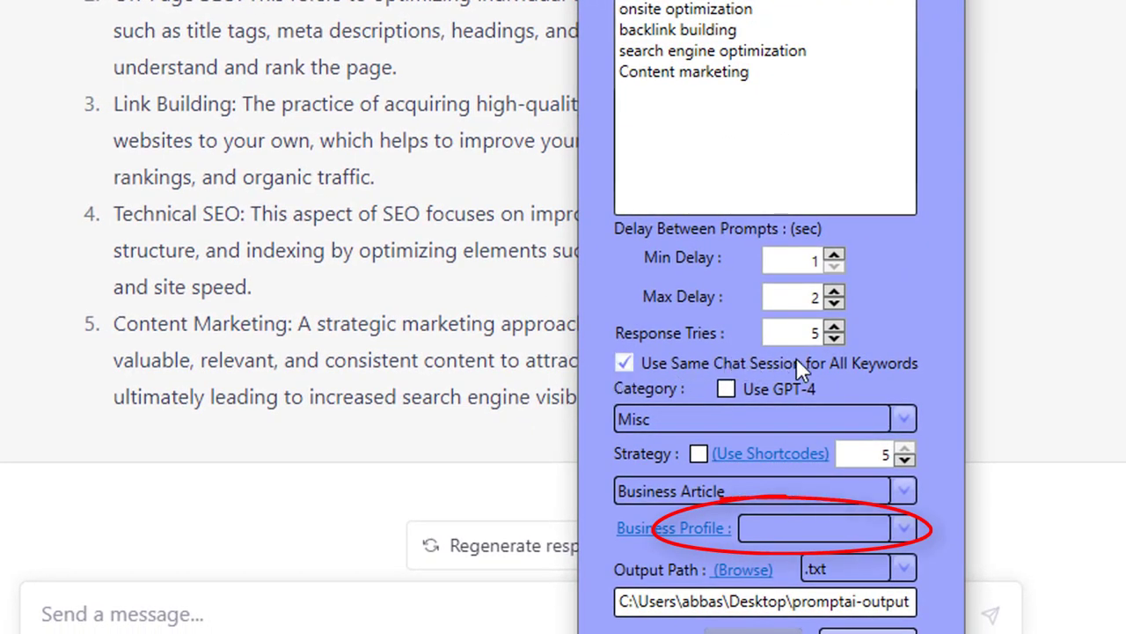
Step: Select the whole keyword list, and read the keyword research article being generated from its introduction to the FAQ section
key(ctrl+a)
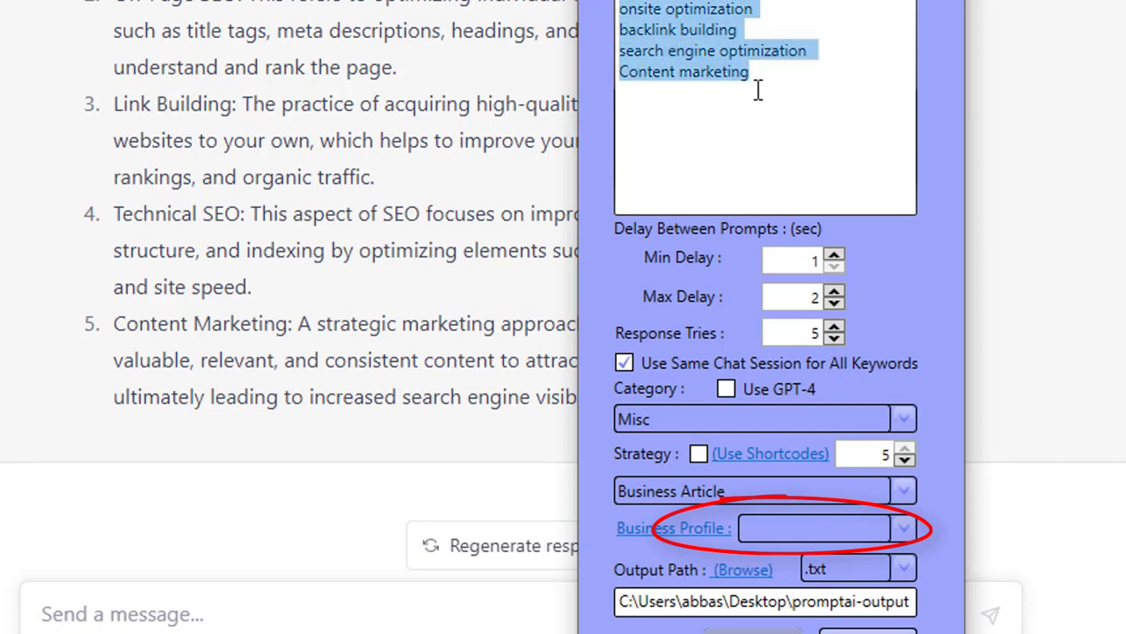
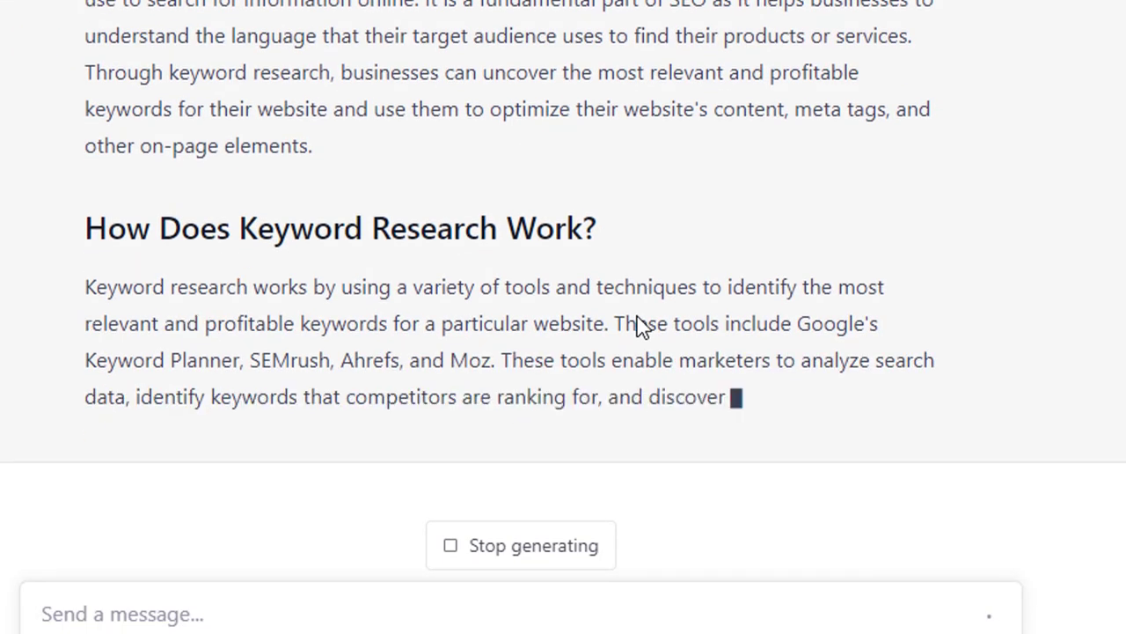
scroll(635, 323, up, 8)
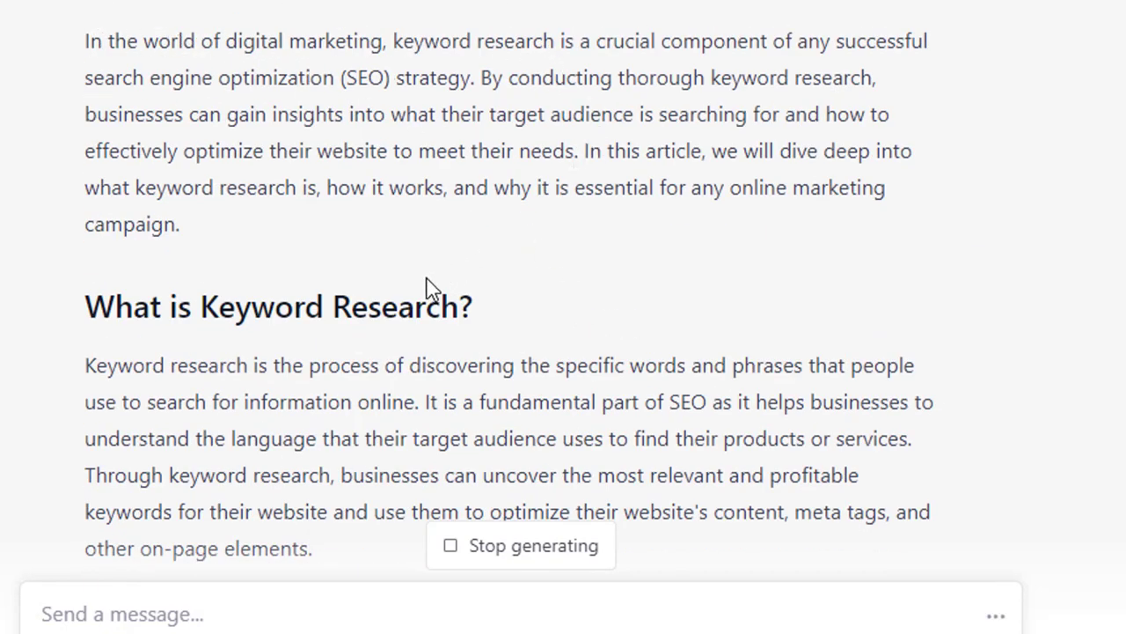
scroll(428, 291, down, 3)
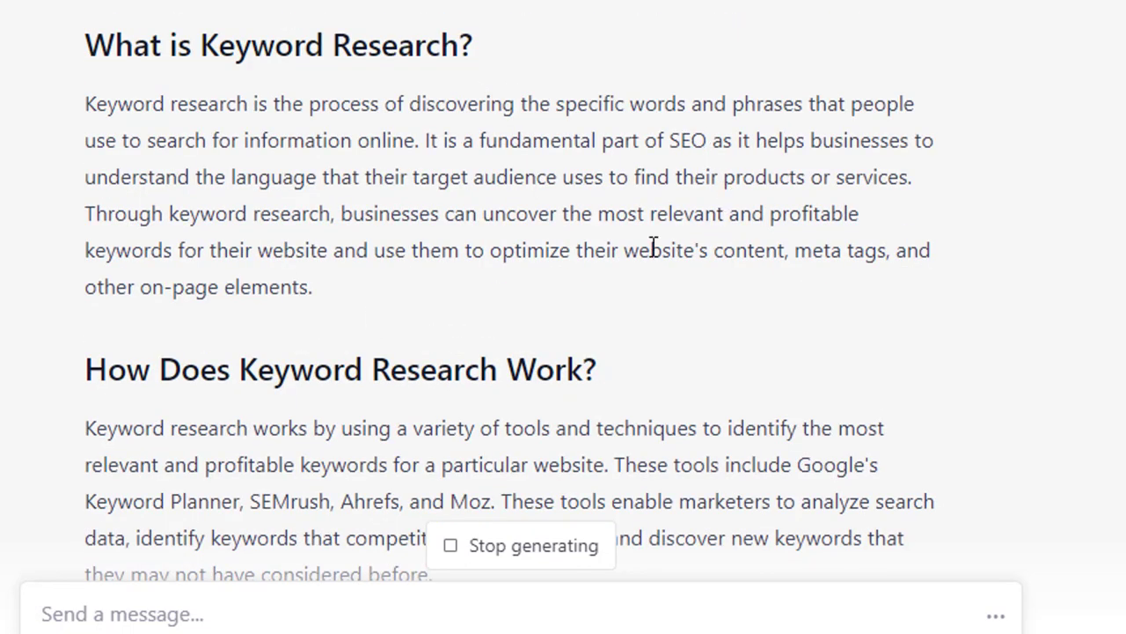
scroll(435, 314, down, 3)
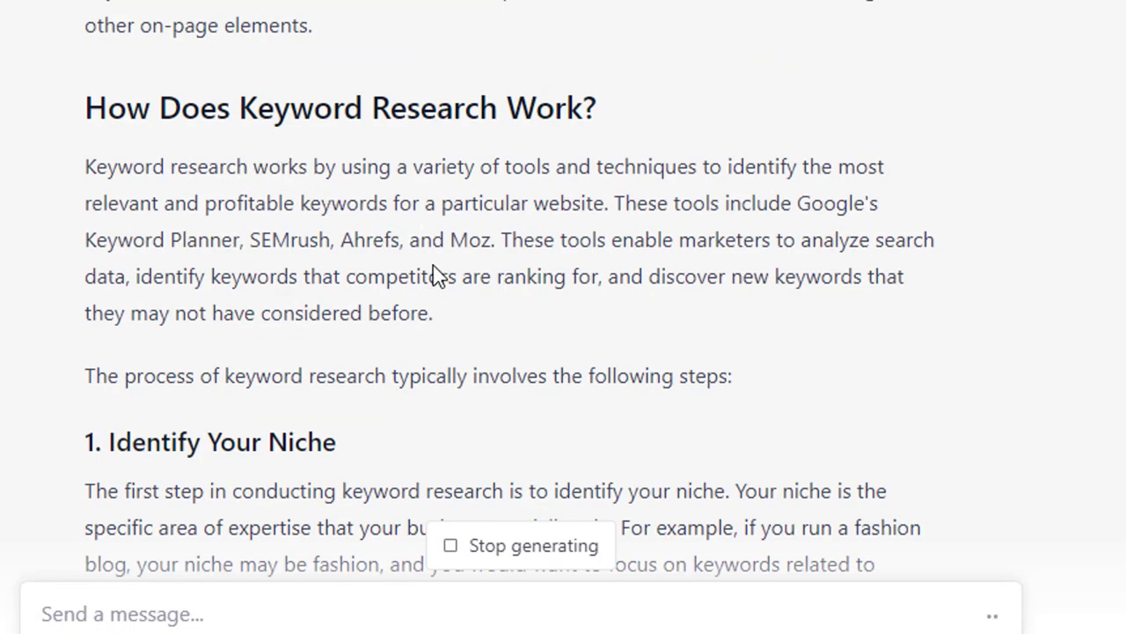
scroll(425, 308, down, 3)
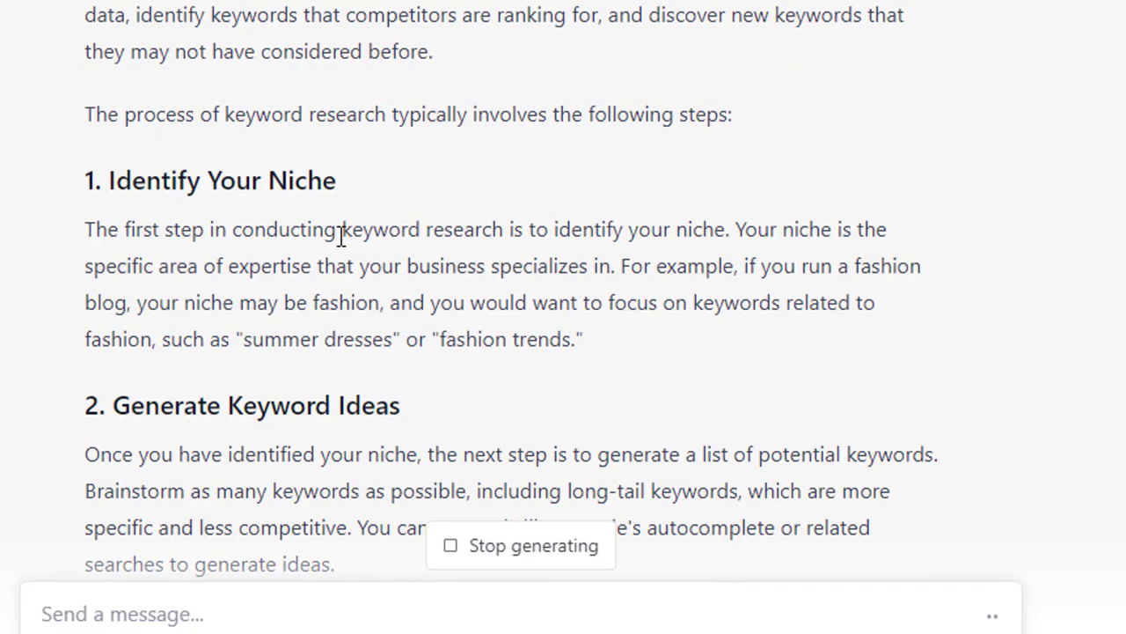
scroll(341, 237, down, 10)
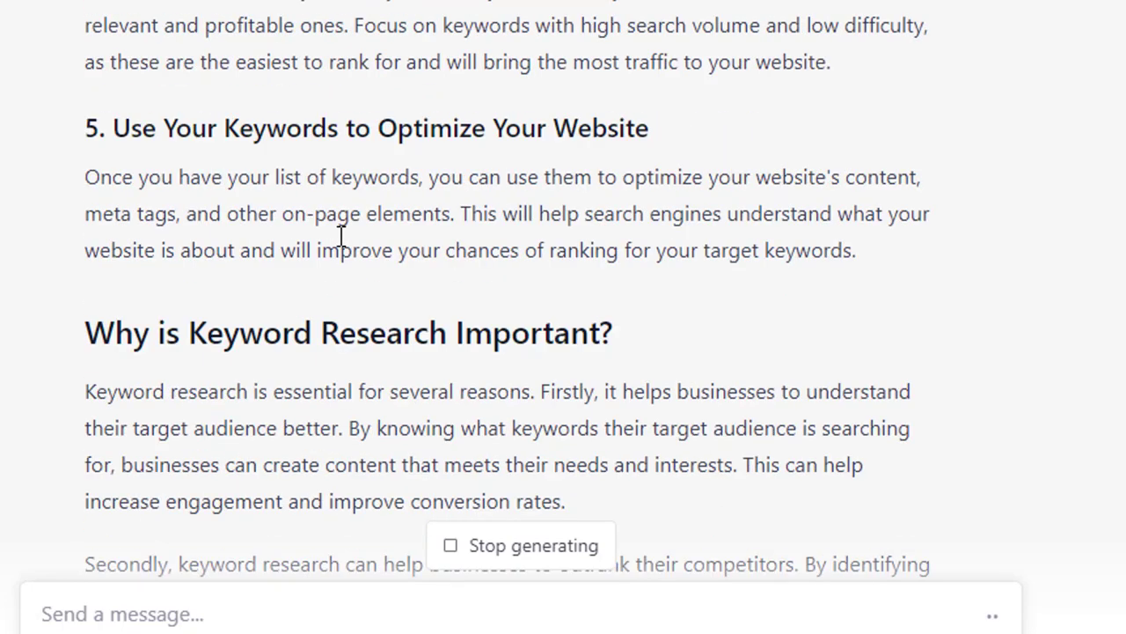
scroll(341, 237, down, 3)
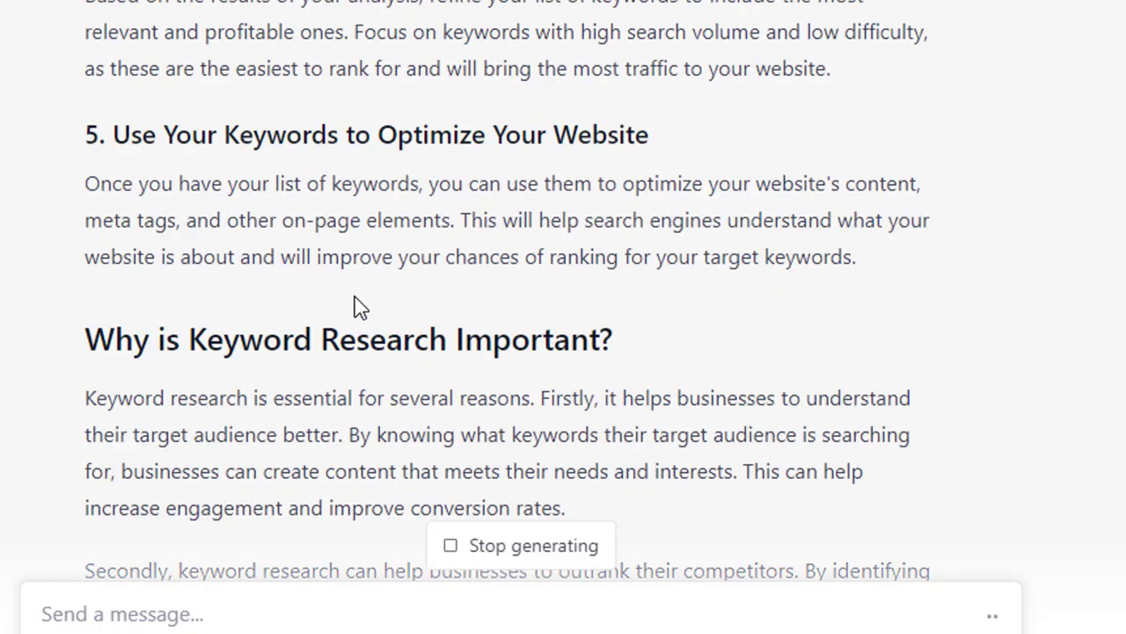
scroll(359, 306, down, 3)
scroll(359, 306, down, 3)
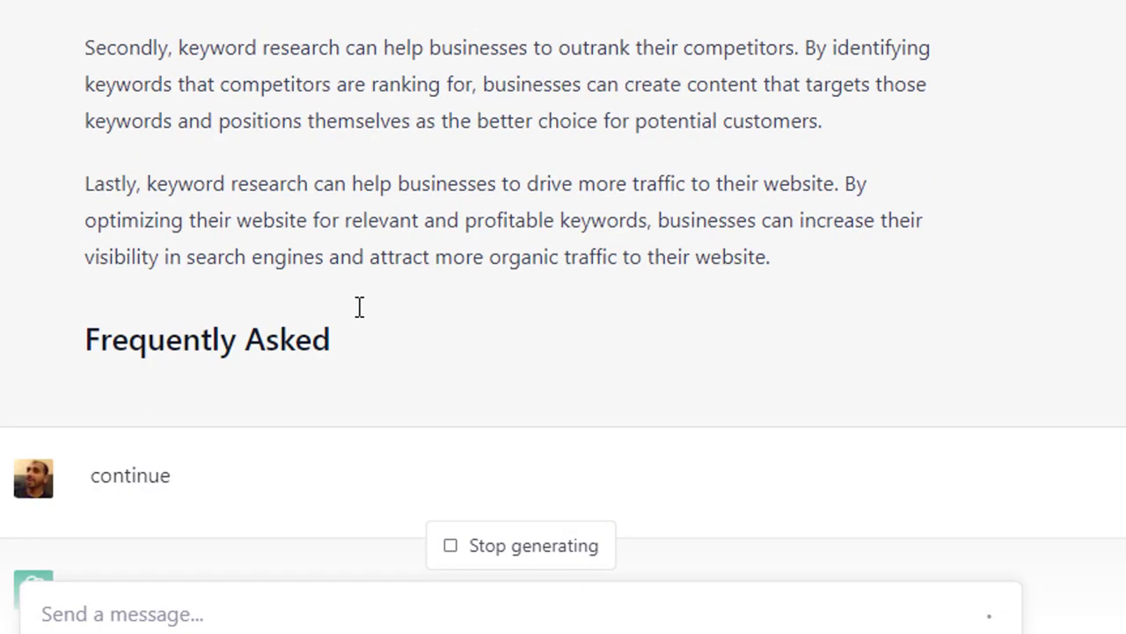
scroll(359, 305, down, 3)
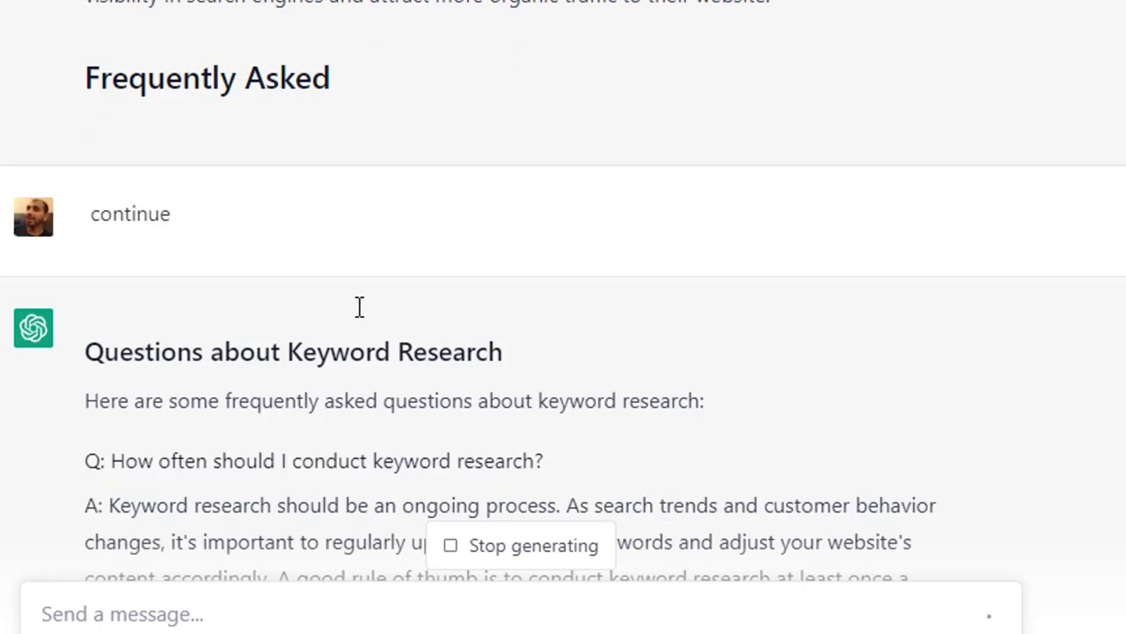
Step: Examine the continued keyword research response, covering its FAQ answers, conclusion and references
scroll(359, 306, up, 3)
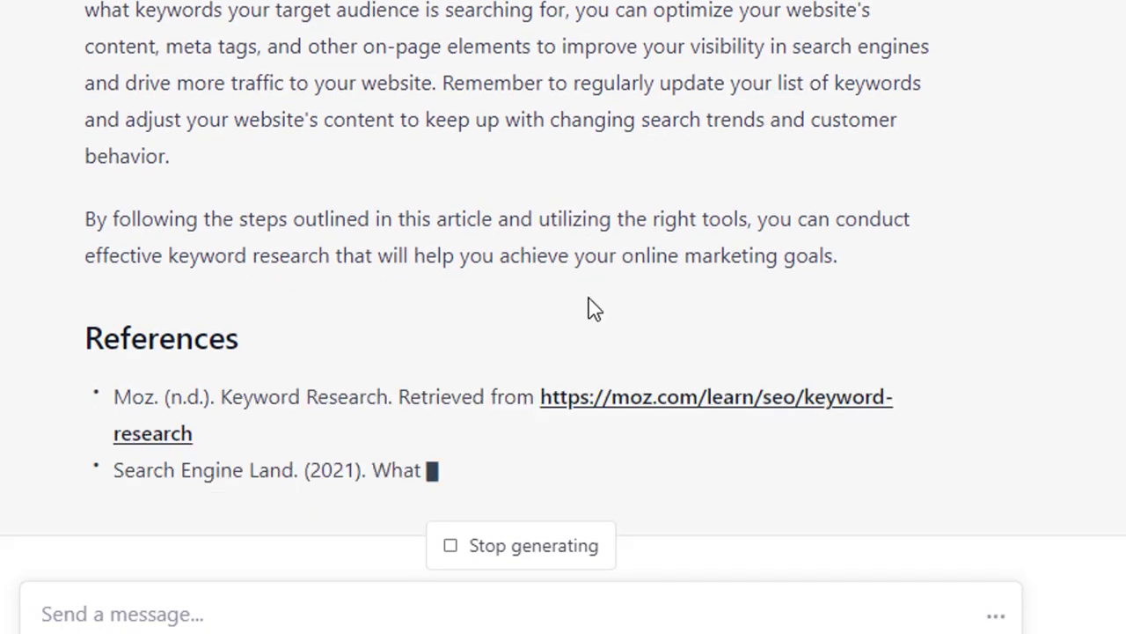
scroll(579, 334, up, 4)
scroll(579, 334, up, 4)
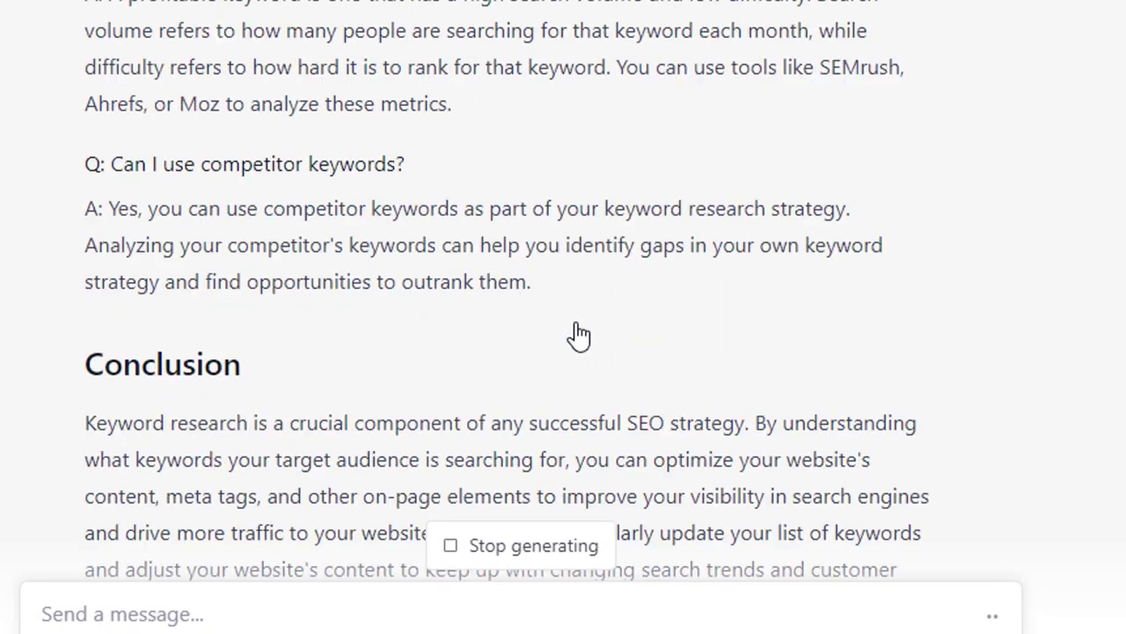
scroll(579, 334, down, 9)
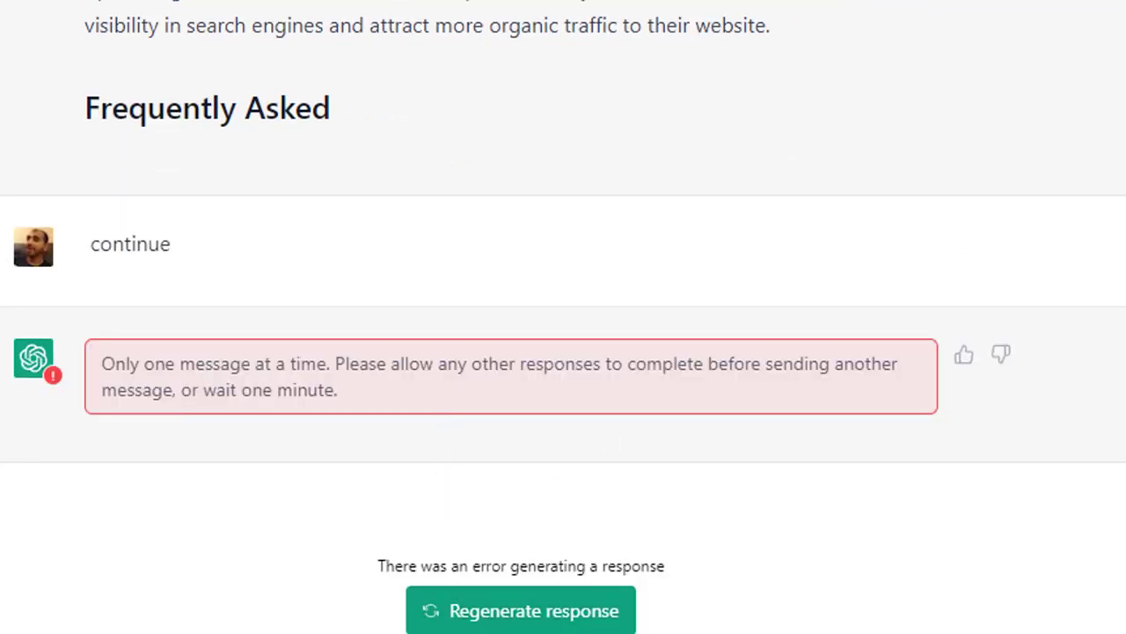
Step: Dismiss the automation completion message and look back over the last prompt and response in the chat
key(alt+Tab)
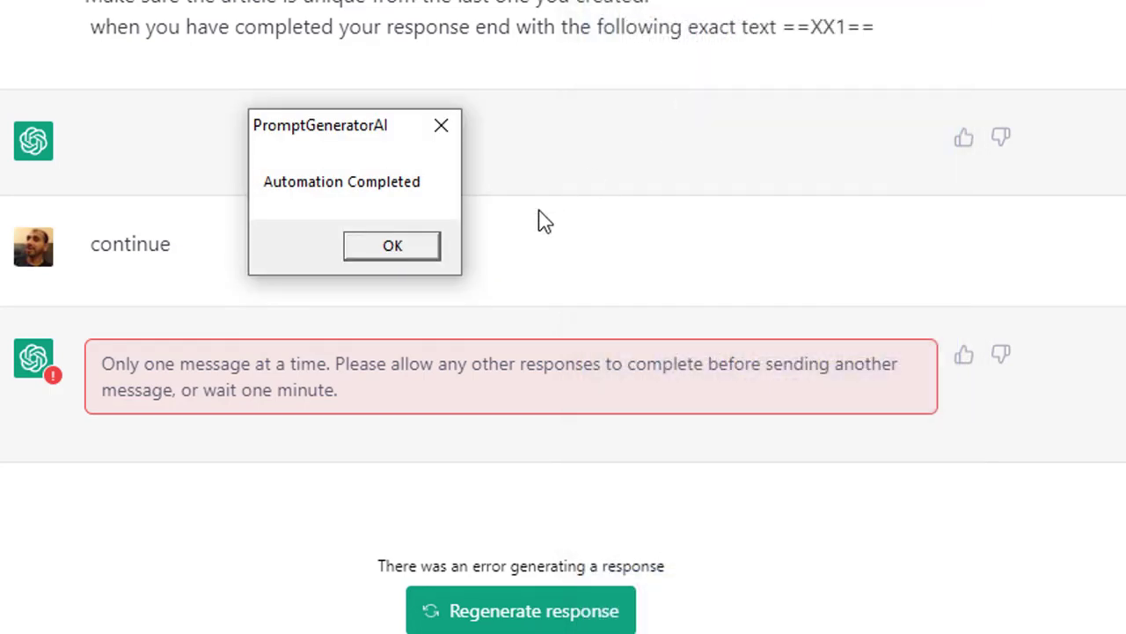
click(396, 246)
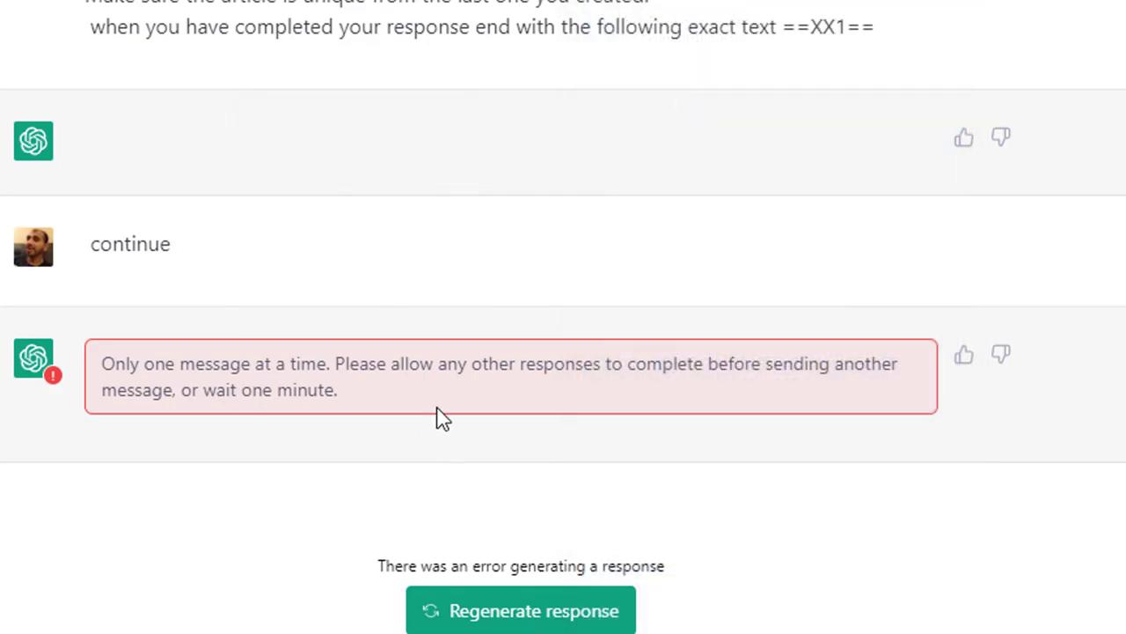
scroll(437, 370, up, 2)
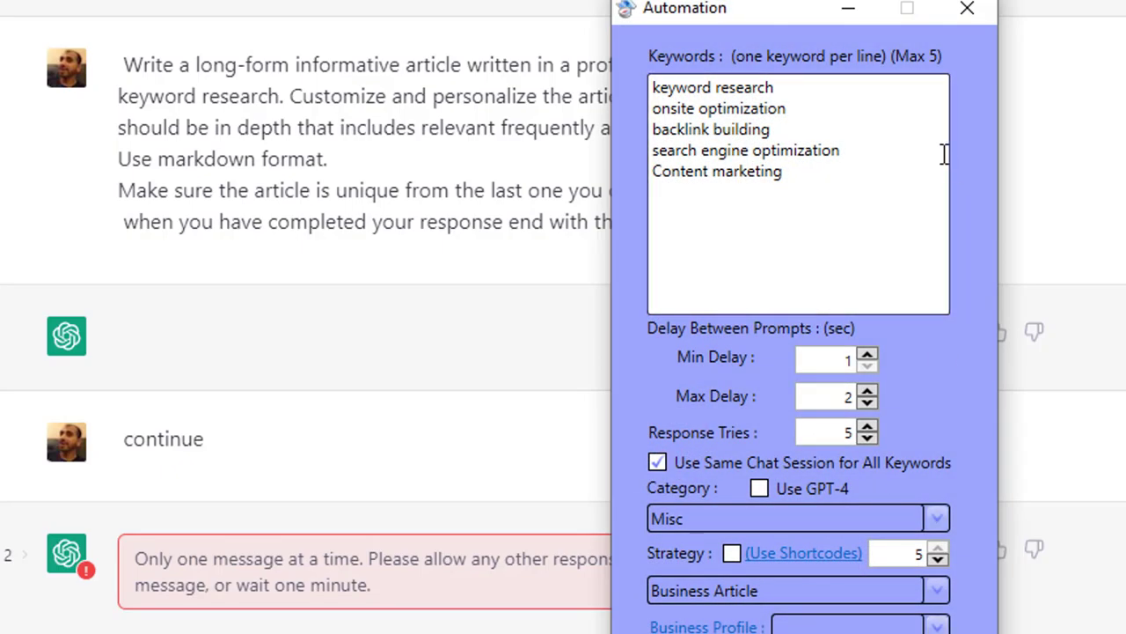
Step: Set the automation's business profile to the personal-name profile listed above Plumbers4You
click(977, 12)
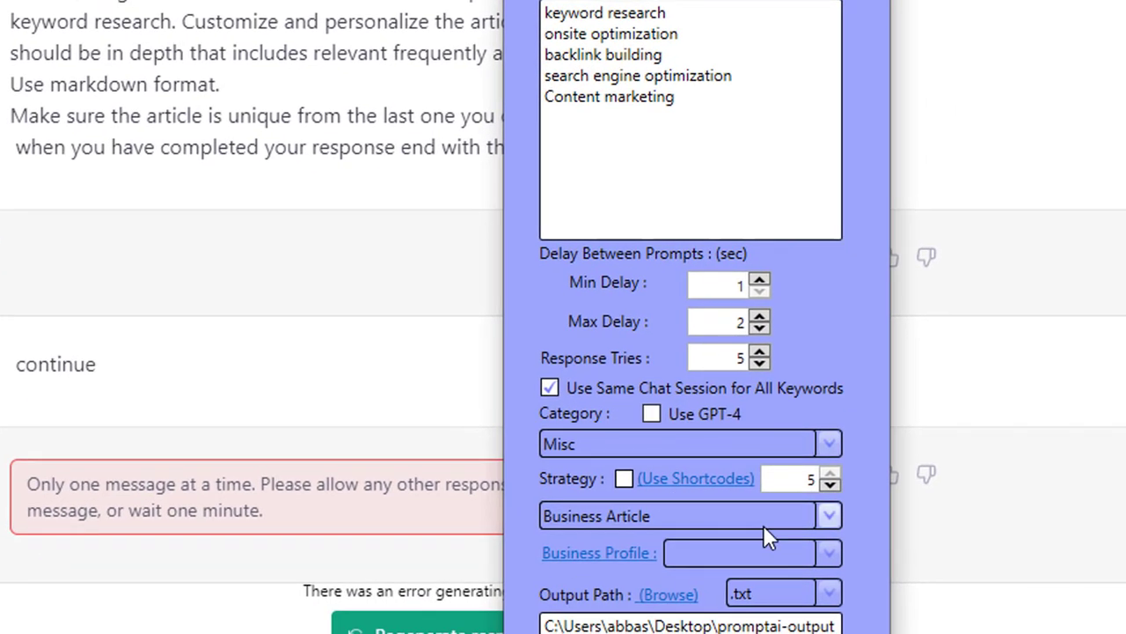
click(757, 555)
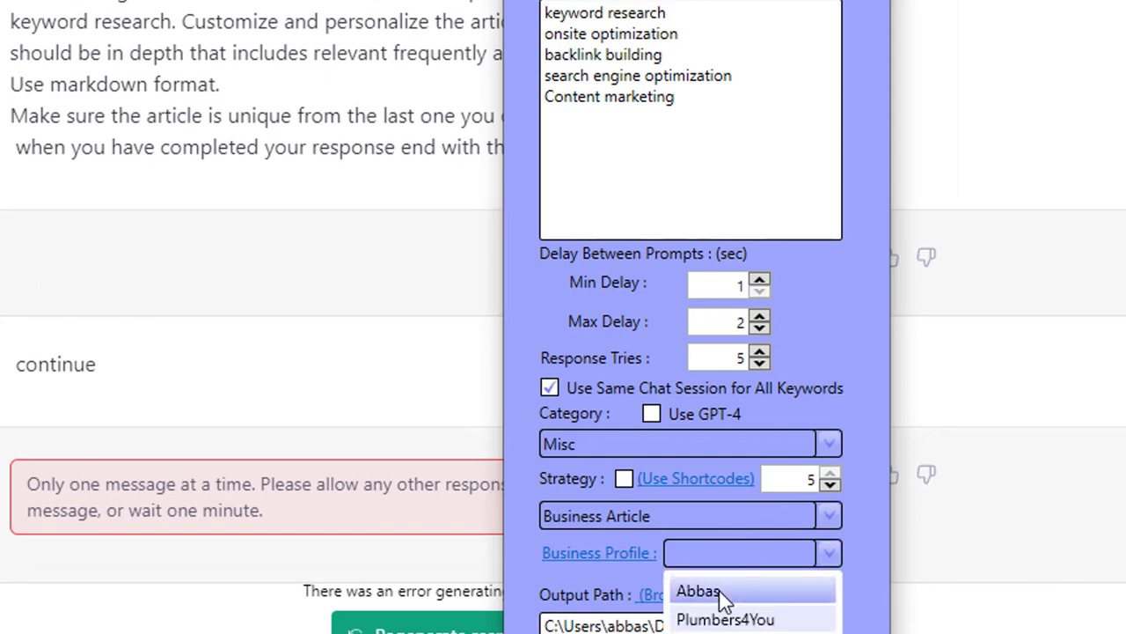
click(695, 590)
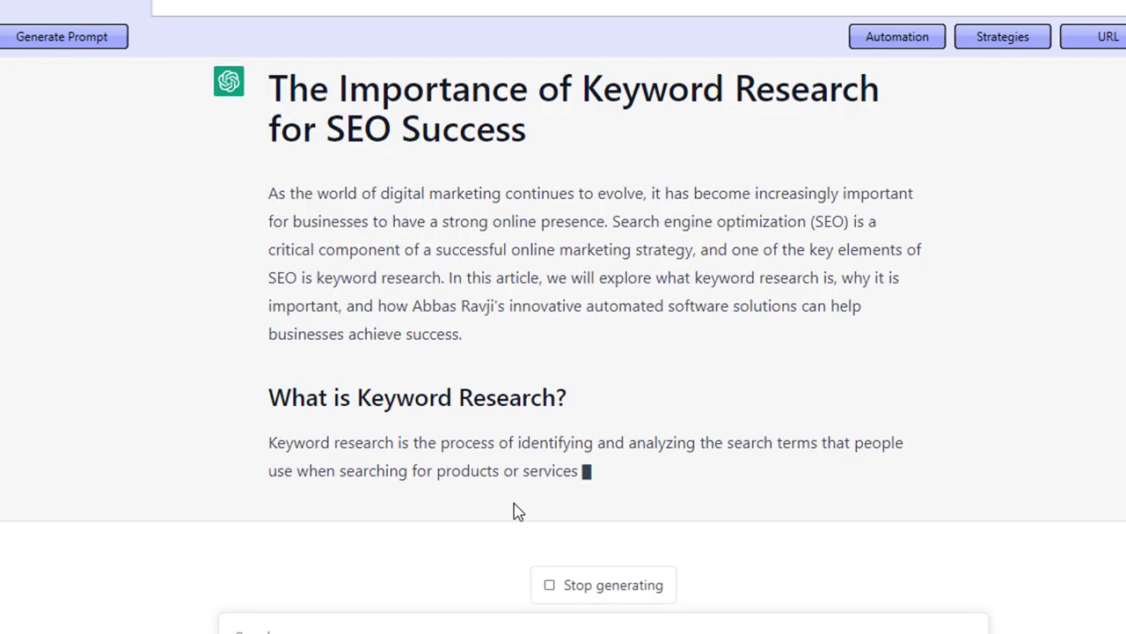
Step: Examine the newly generated keyword research article for business profile details in its introduction and automated software solutions section
drag(414, 204, 473, 249)
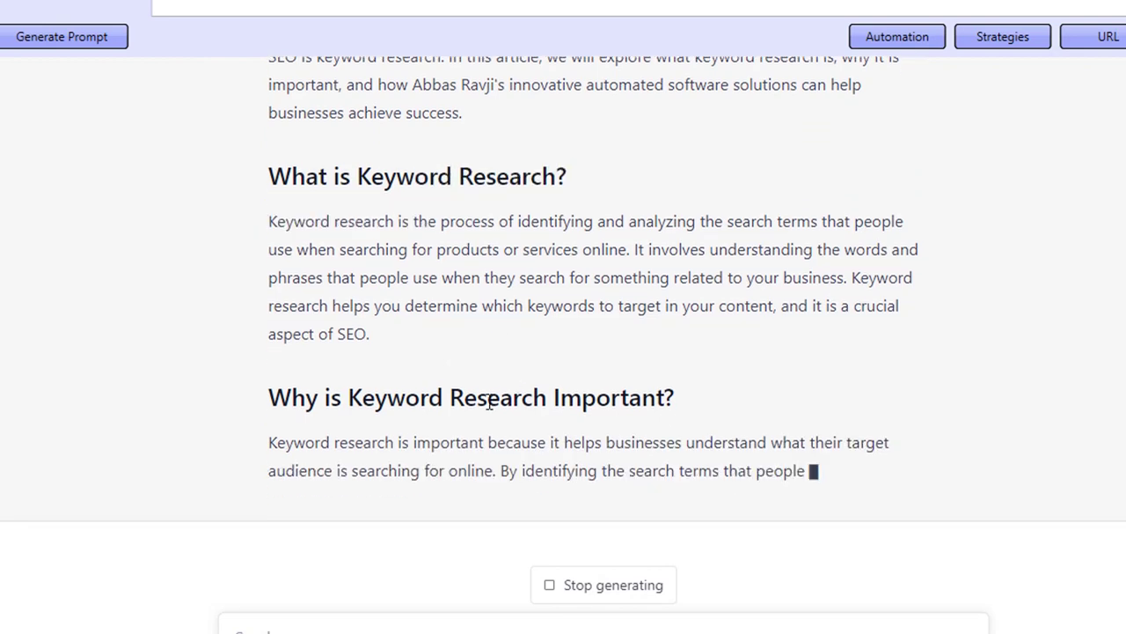
scroll(444, 532, up, 3)
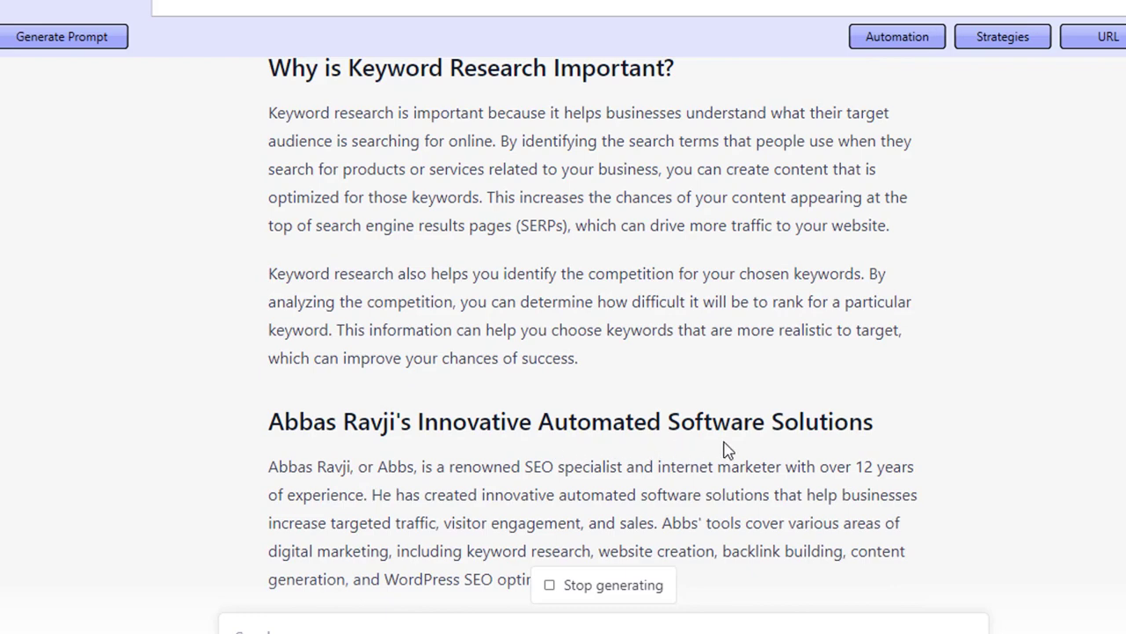
scroll(334, 322, up, 4)
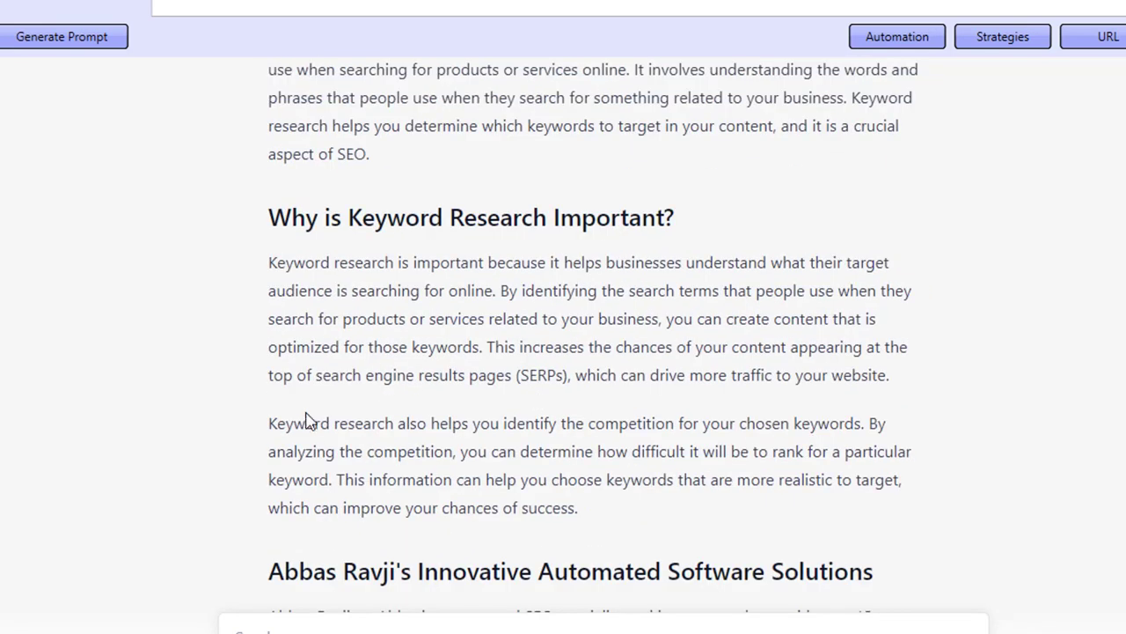
scroll(333, 413, down, 1)
scroll(331, 414, down, 1)
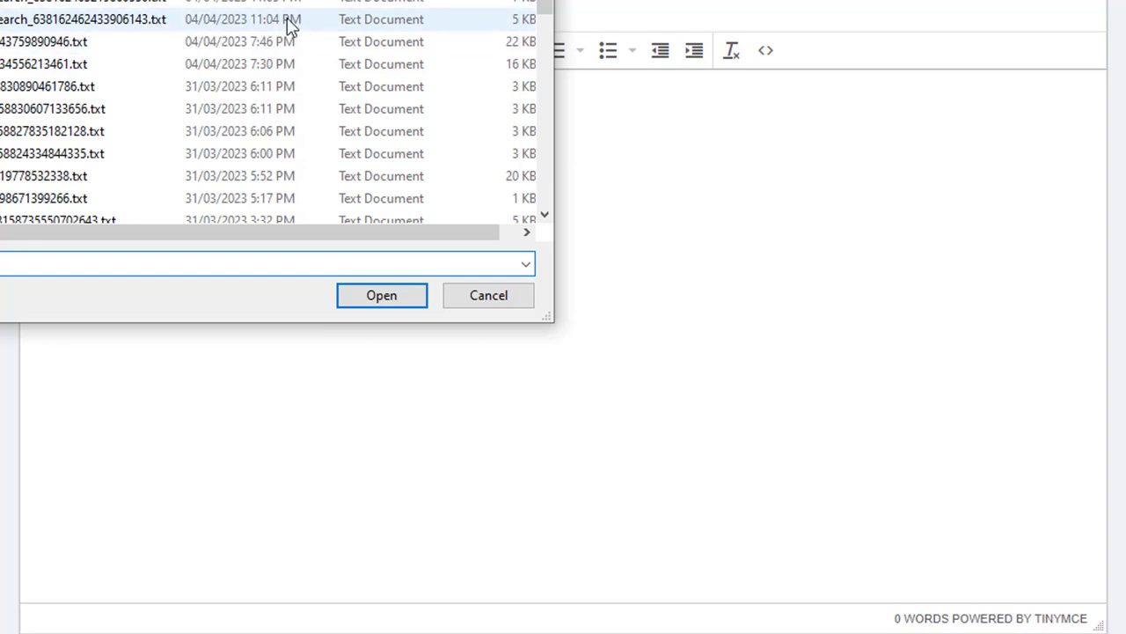
Step: Open the generated keyword research text file in the article editor and review it through to the conclusion
double_click(214, 13)
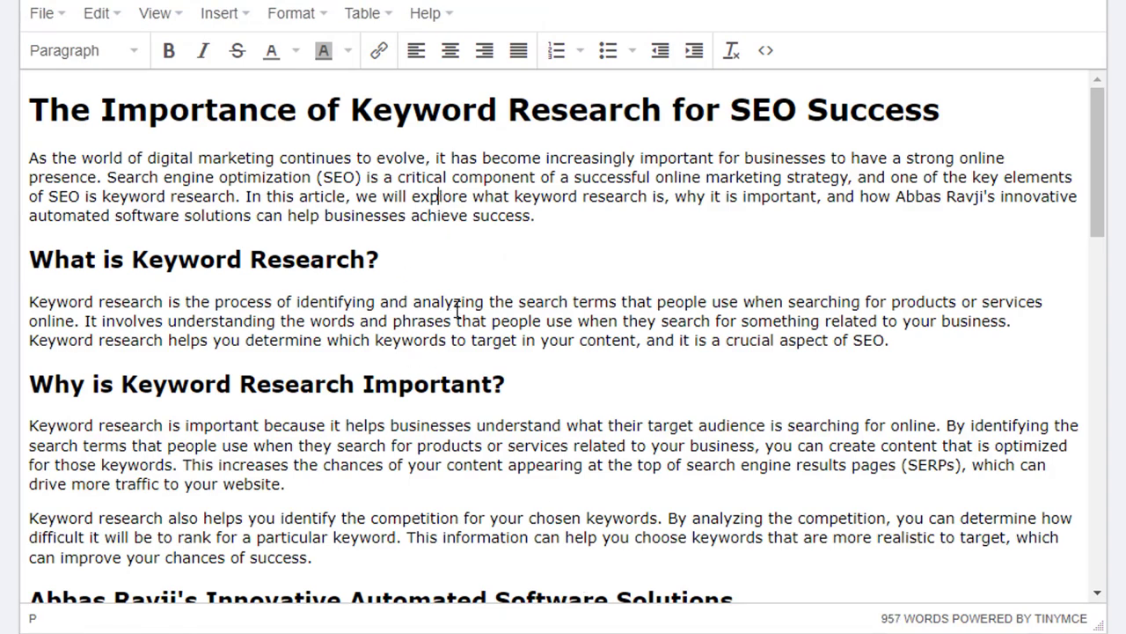
scroll(457, 311, down, 15)
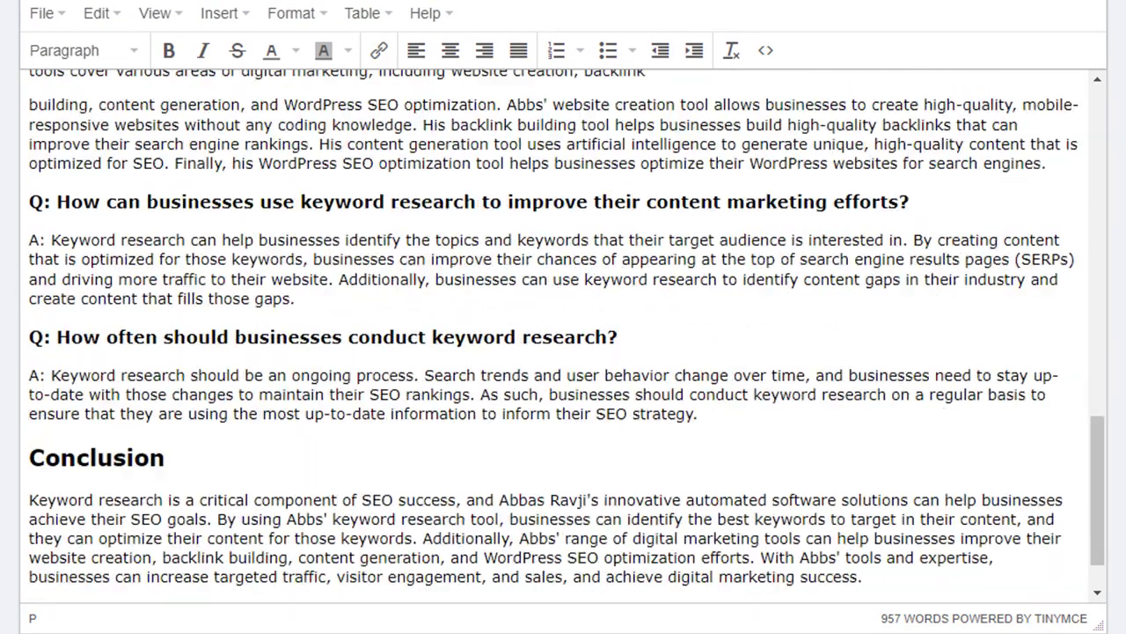
scroll(523, 488, down, 1)
scroll(523, 488, up, 15)
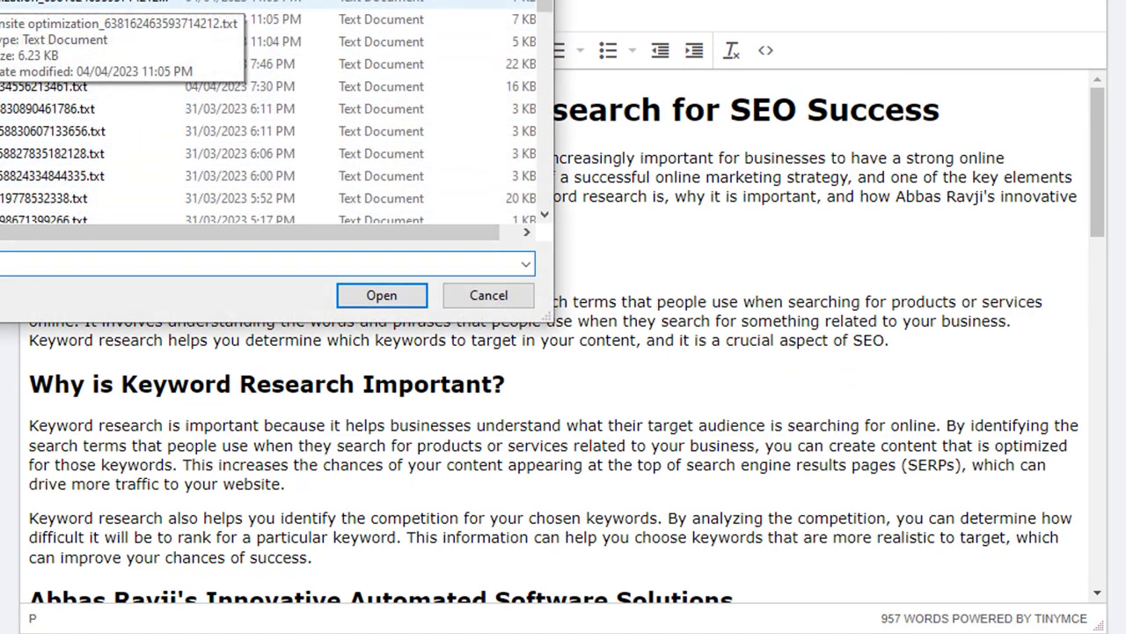
Step: Open the onsite optimization text file and review its article, highlighting part of the innovative automated software solutions heading
double_click(88, 5)
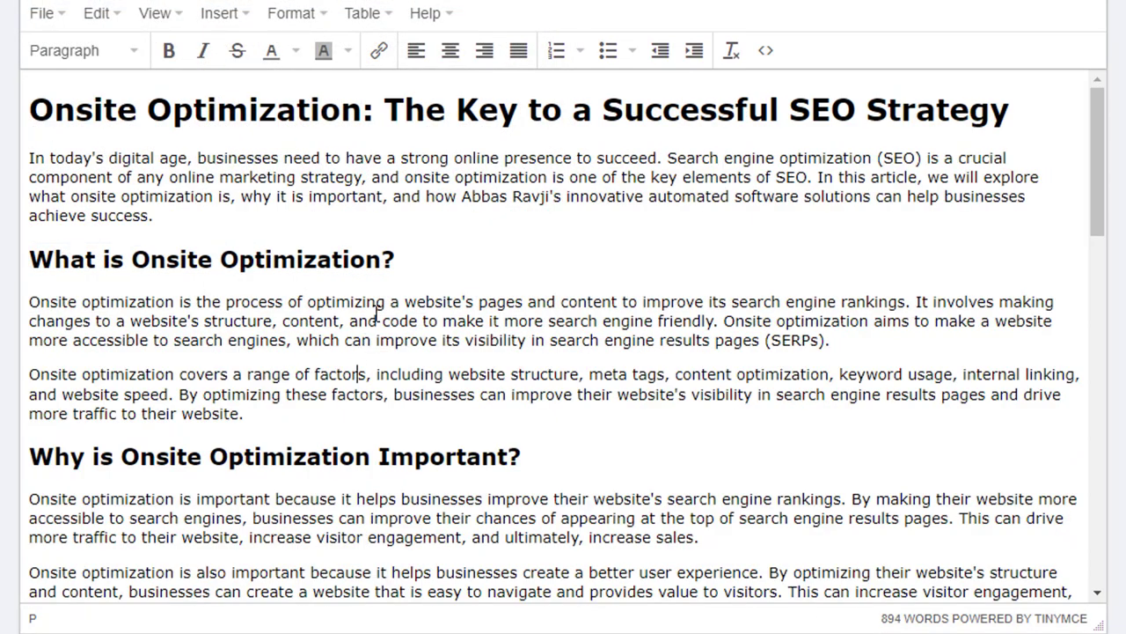
scroll(375, 312, down, 2)
scroll(375, 313, down, 1)
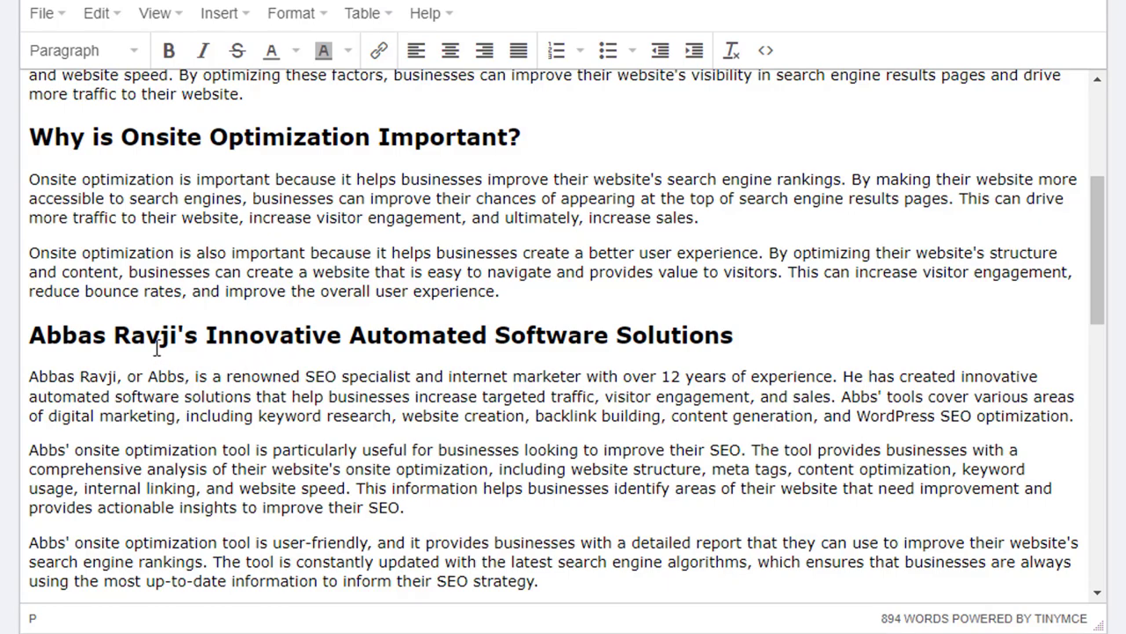
drag(114, 339, 596, 348)
scroll(585, 462, down, 5)
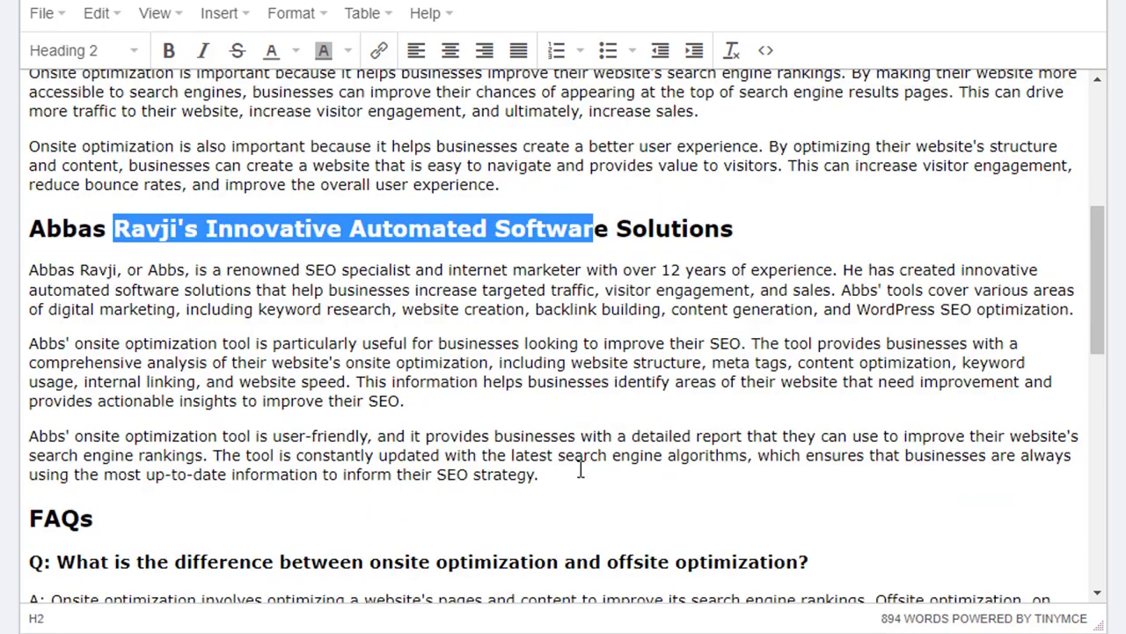
scroll(581, 471, down, 4)
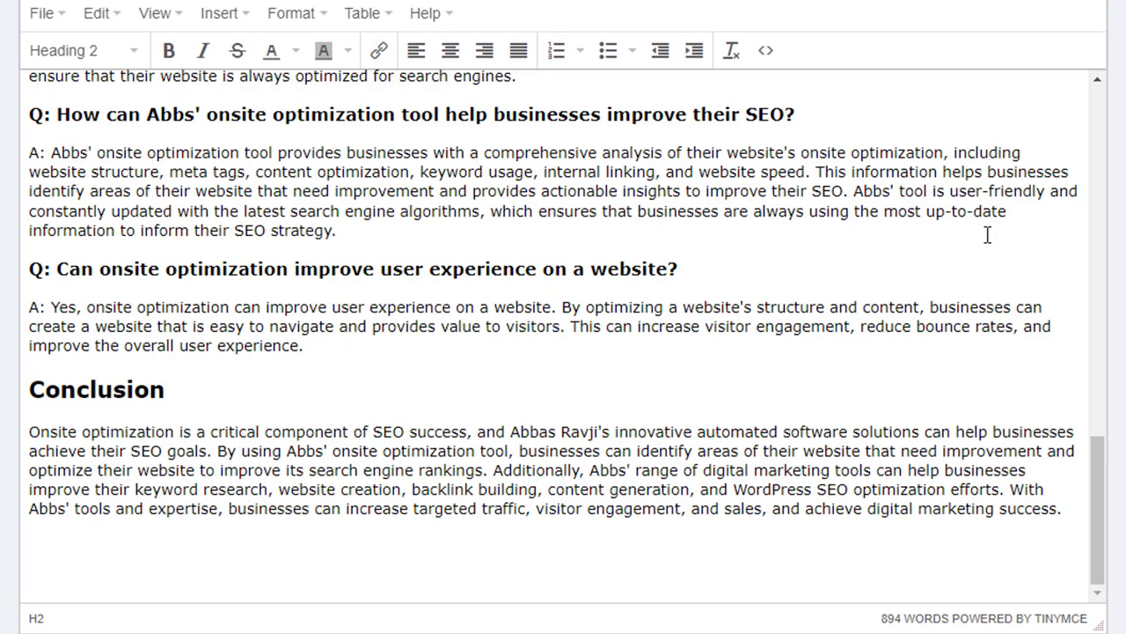
Step: Open the backlink building text file and review its article from the title to the conclusion
key(ctrl+o)
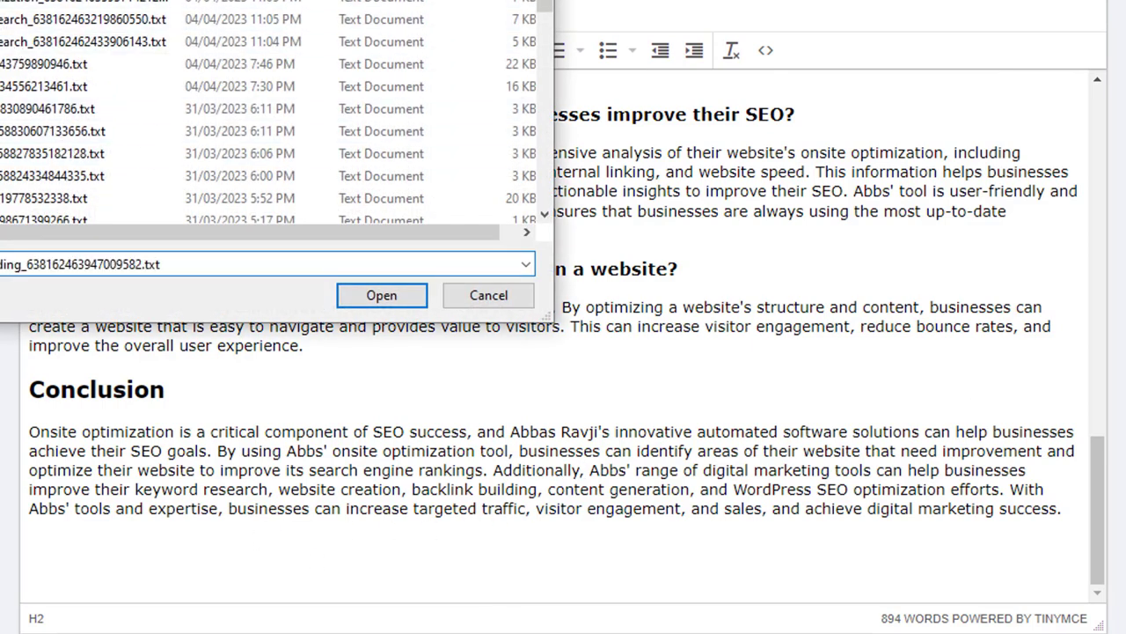
key(Return)
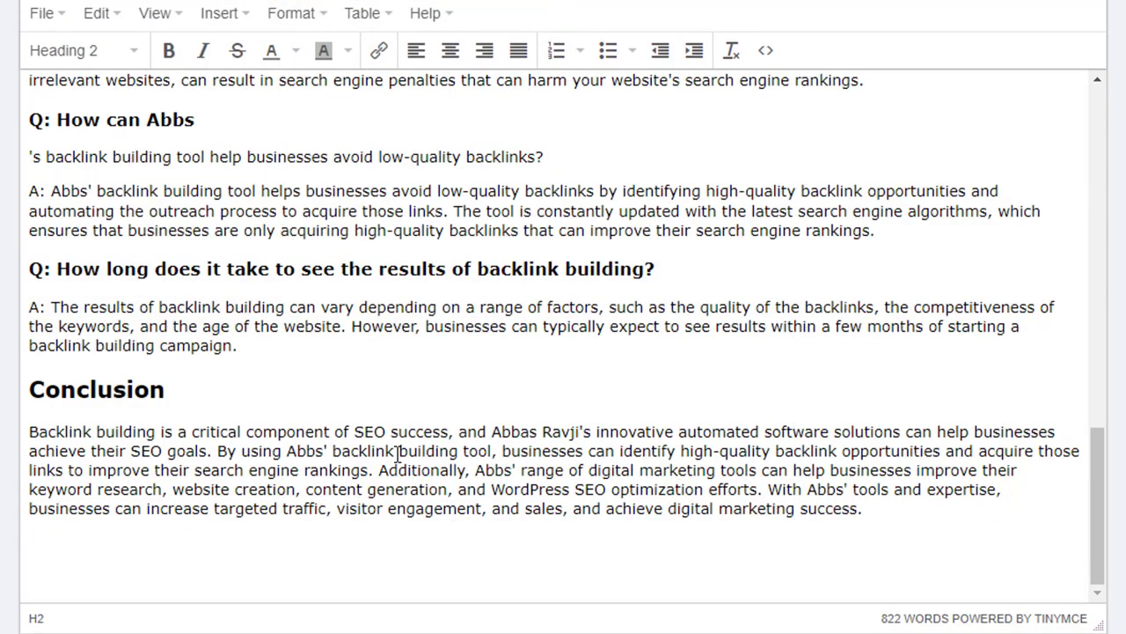
scroll(398, 453, up, 15)
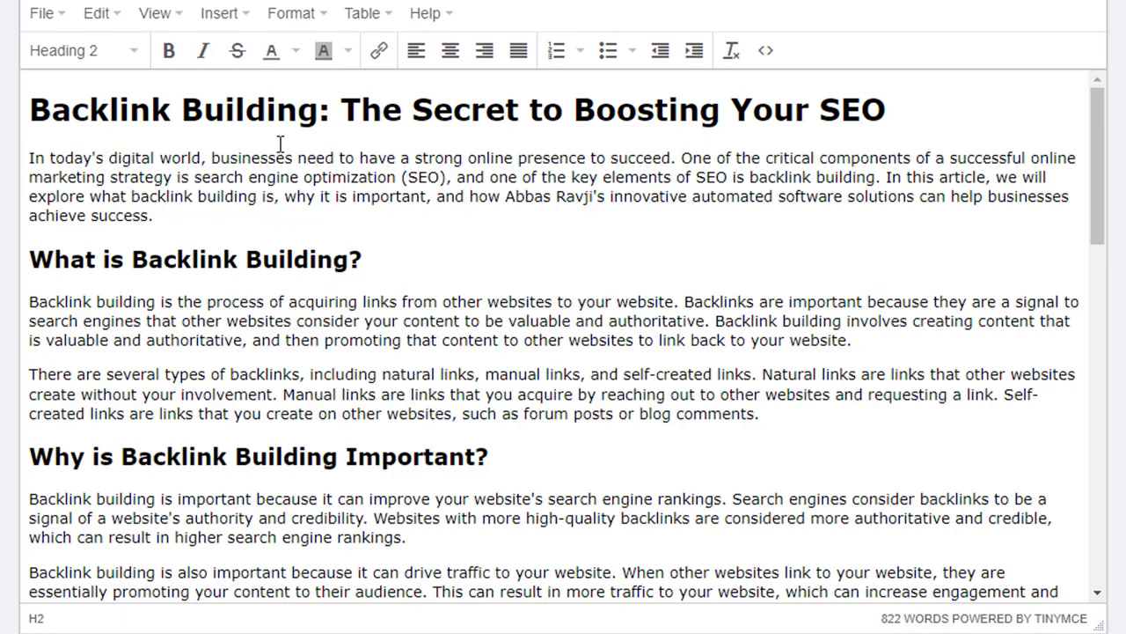
scroll(451, 448, down, 3)
scroll(450, 449, down, 7)
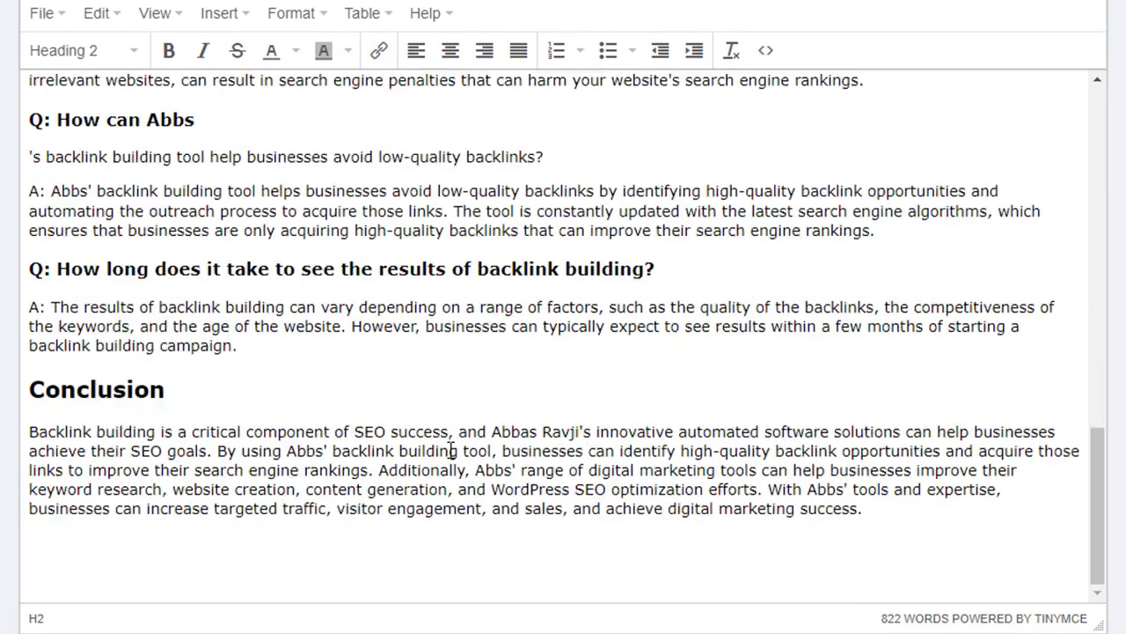
scroll(451, 451, up, 12)
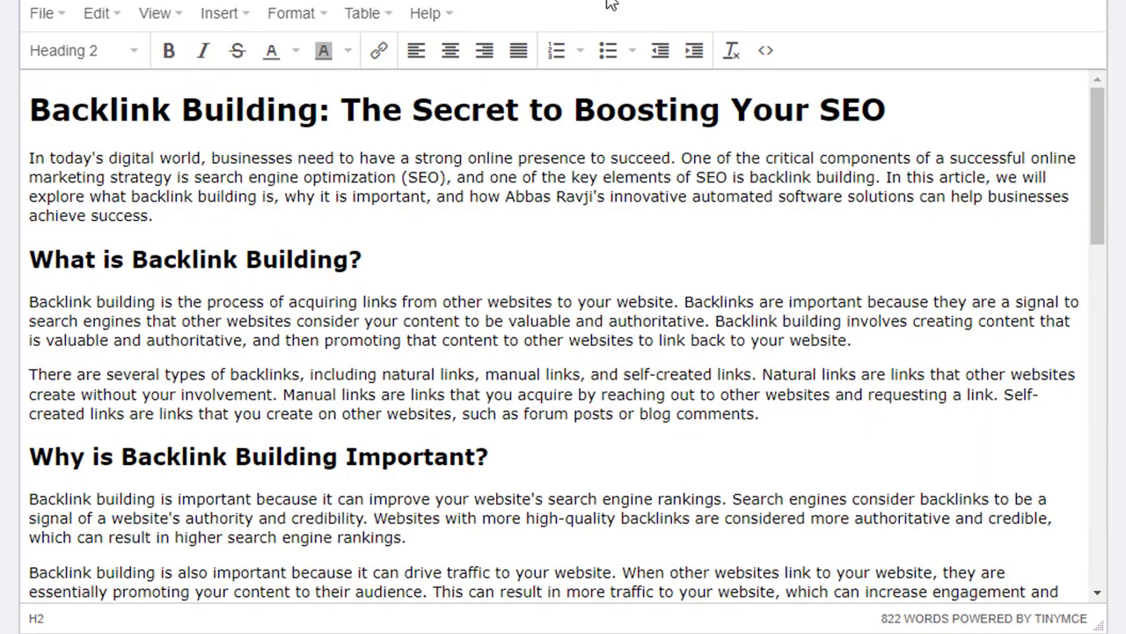
Step: Open the search engine optimization text file and review its article, highlighting the innovative automated software solutions heading and the paragraphs beneath it
key(ctrl+o)
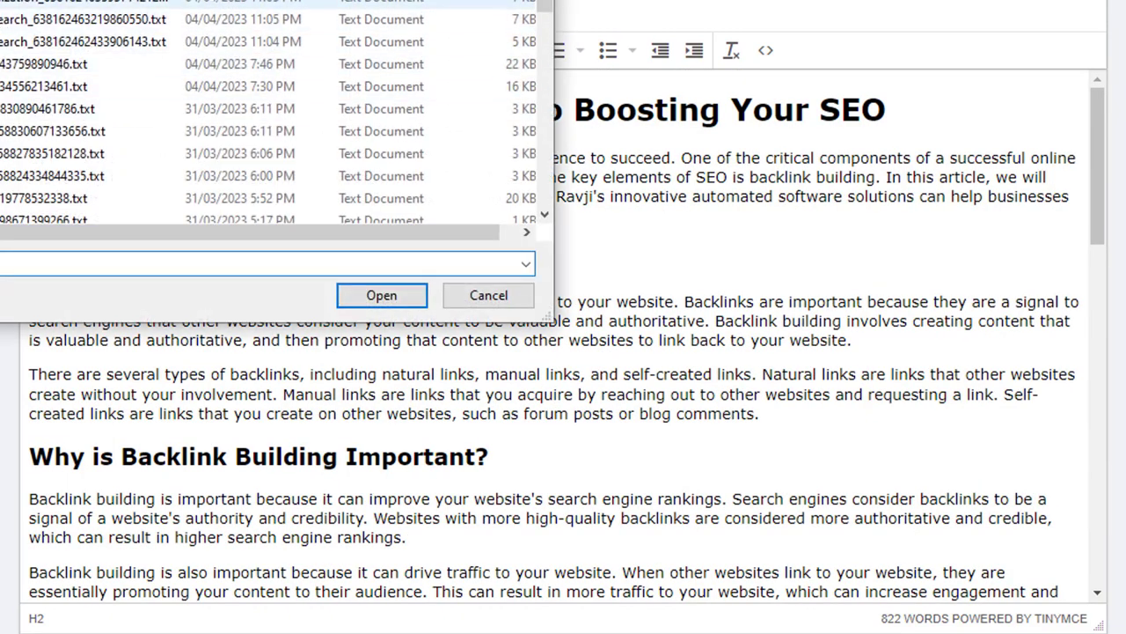
key(Escape)
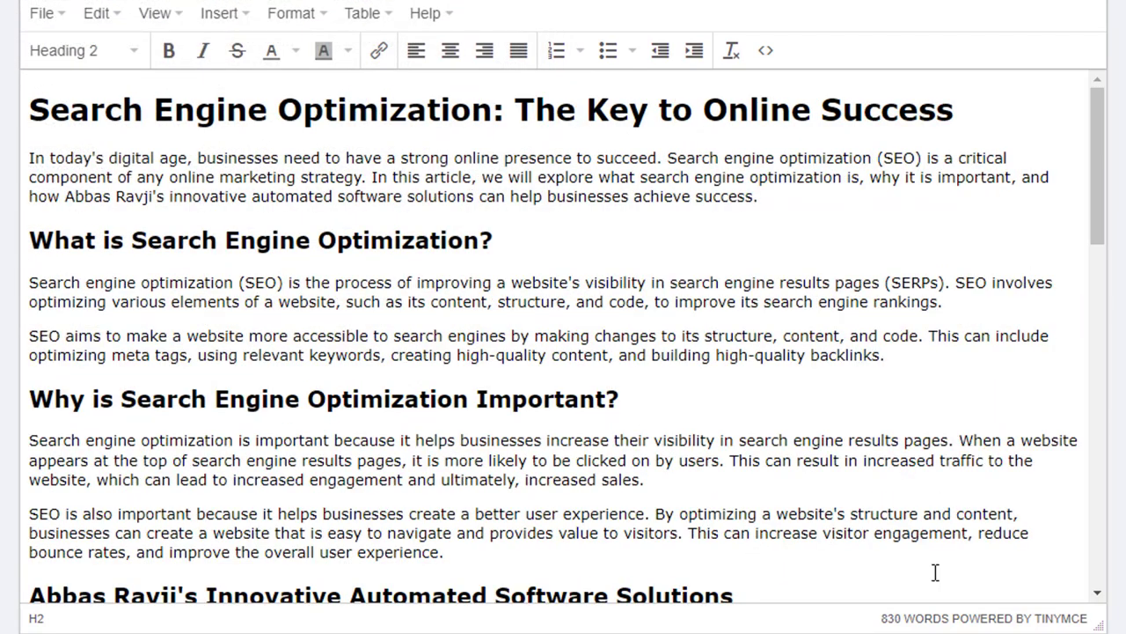
scroll(554, 387, down, 5)
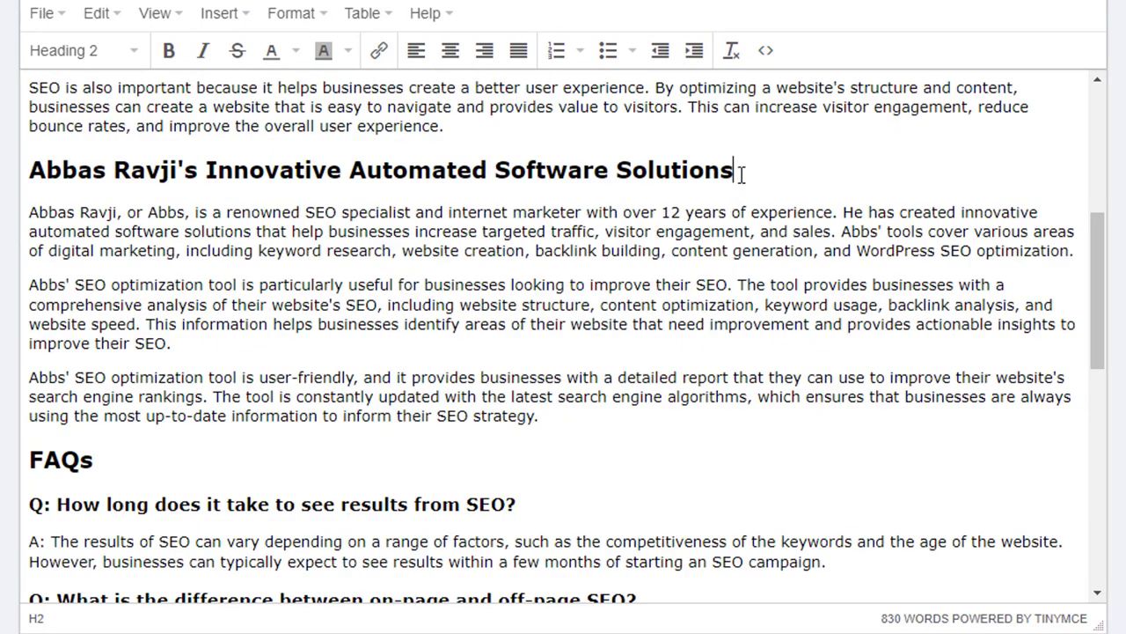
drag(739, 171, 40, 171)
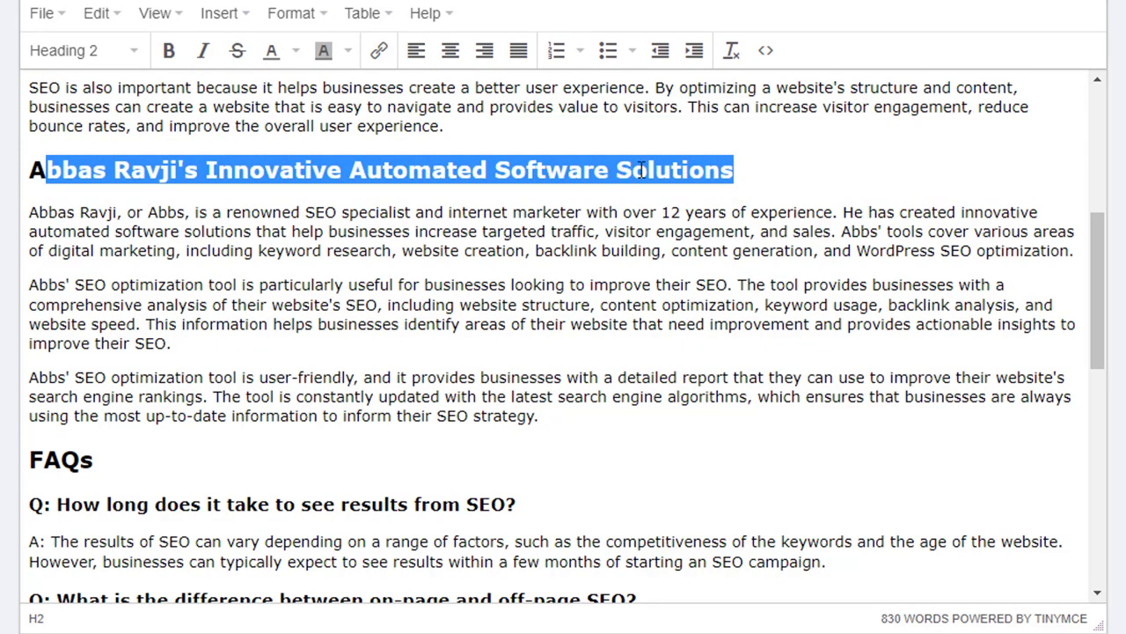
click(151, 324)
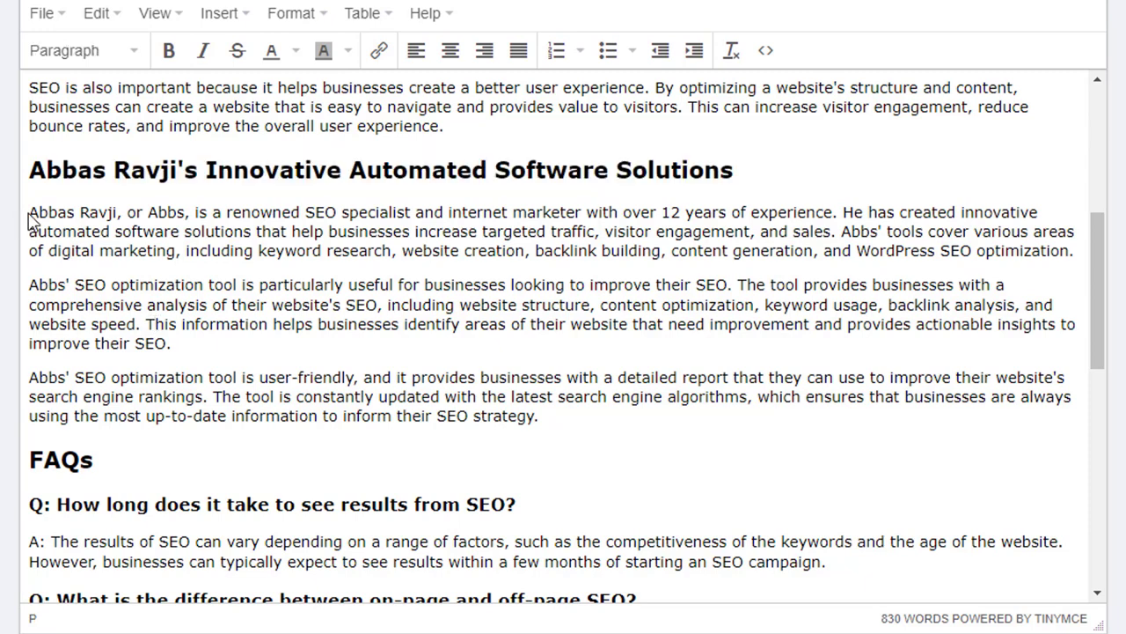
drag(32, 217, 628, 457)
click(630, 251)
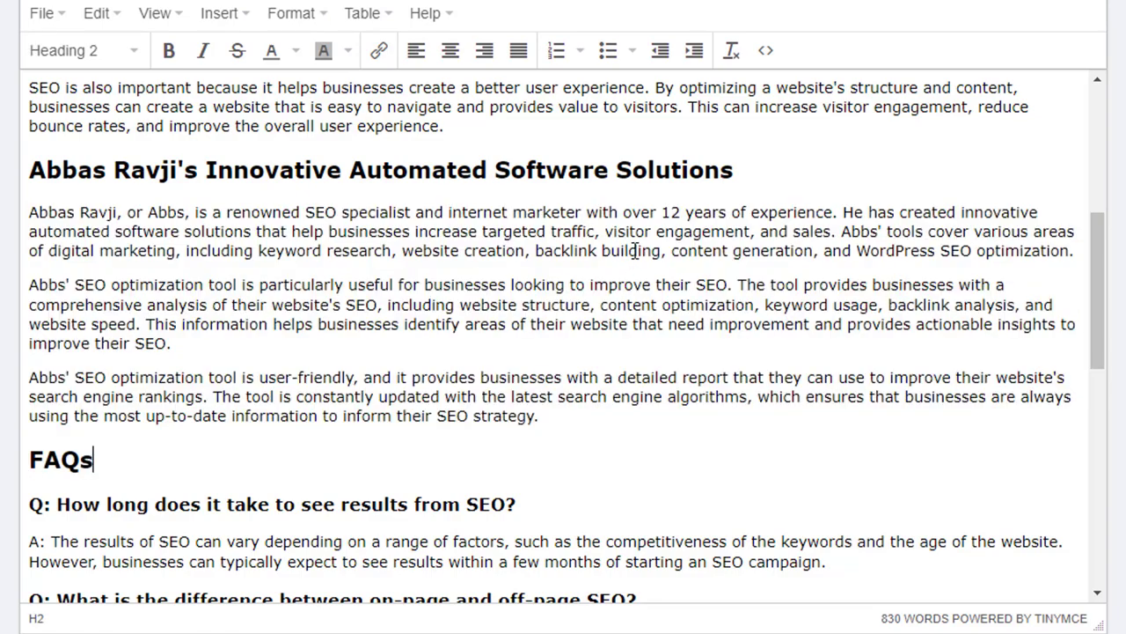
scroll(563, 428, down, 10)
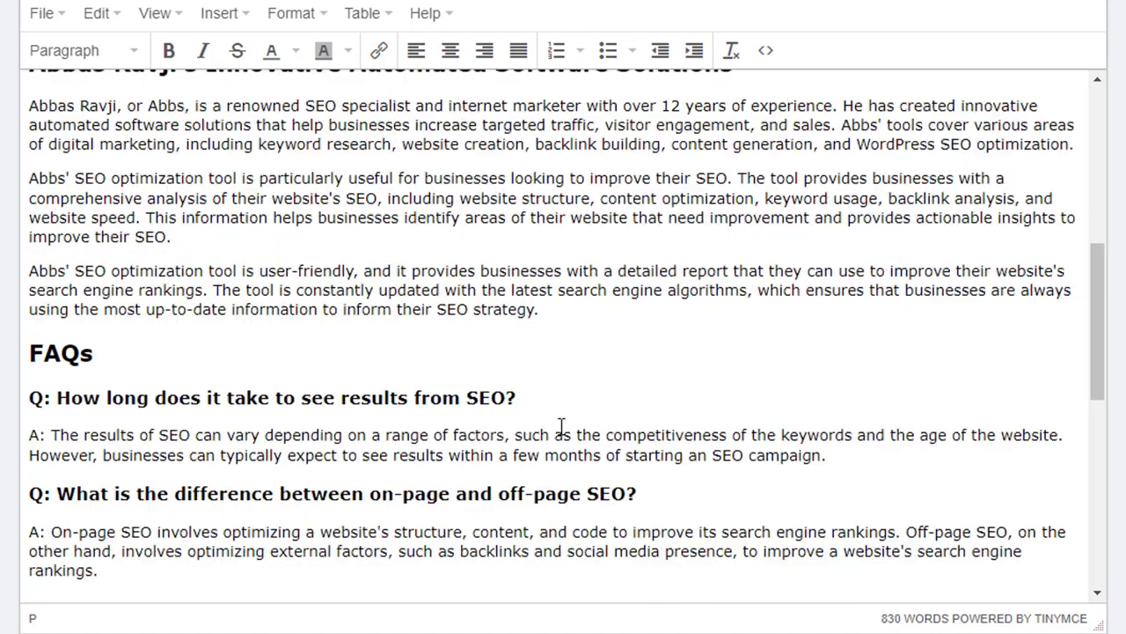
scroll(562, 427, down, 2)
scroll(561, 427, up, 20)
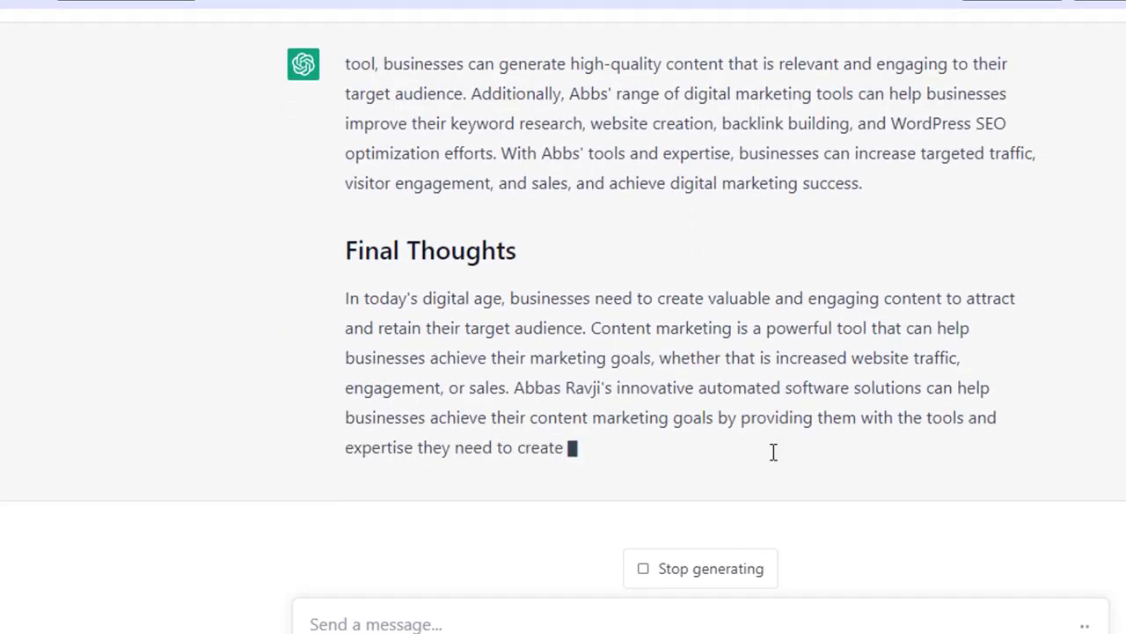
Step: Switch to ChatGPT, check the content marketing response through its final thoughts, and dismiss the automation completion message
scroll(774, 452, up, 7)
scroll(773, 458, down, 8)
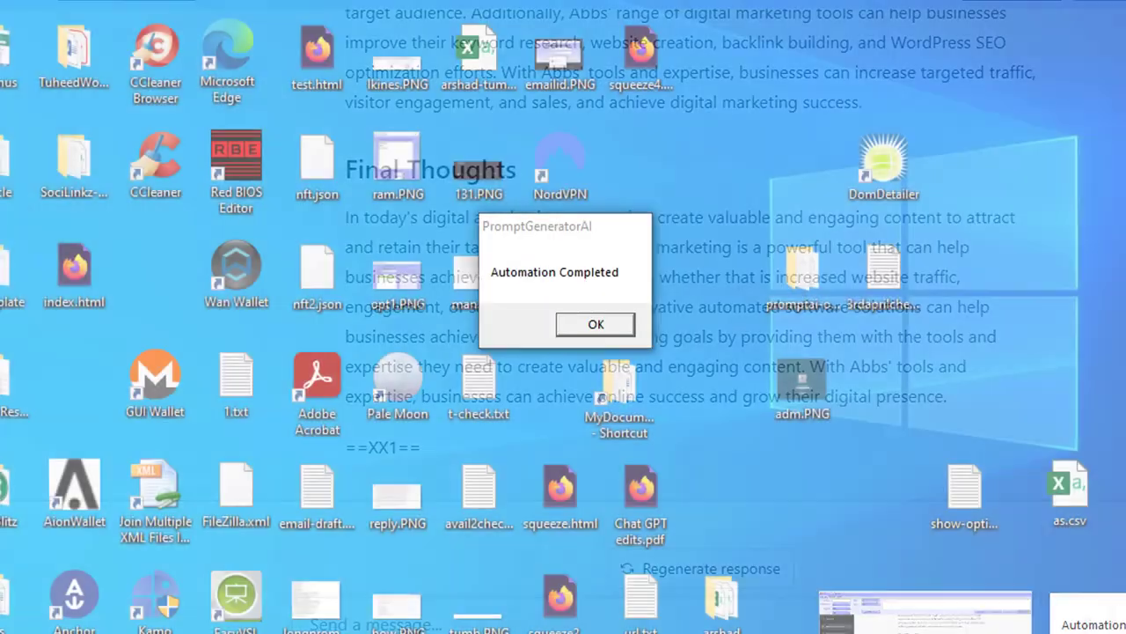
click(994, 612)
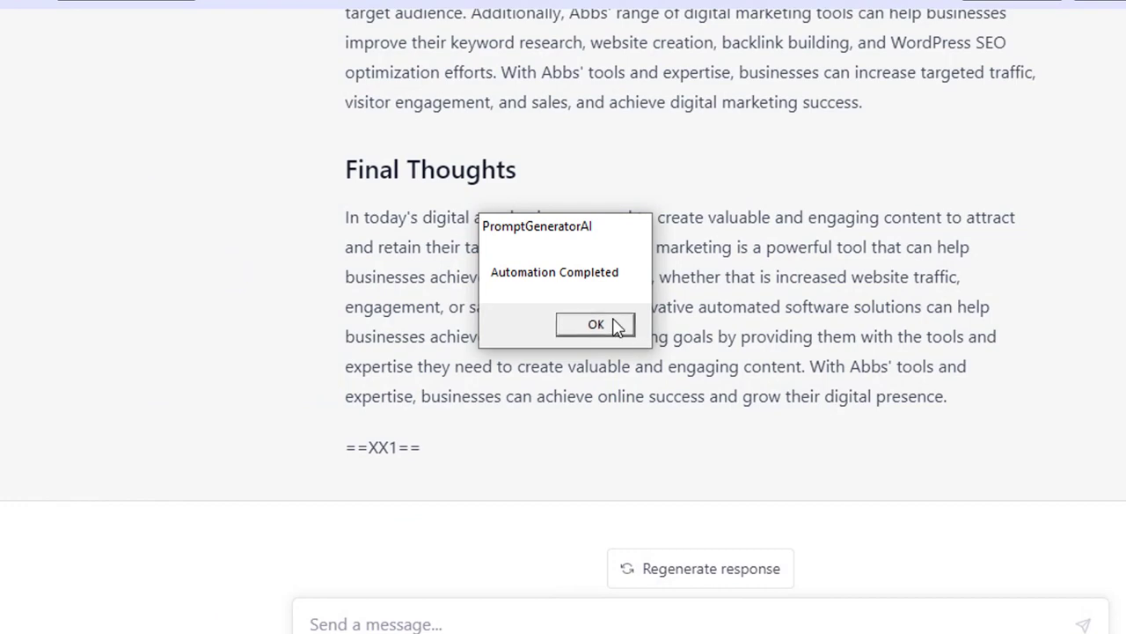
click(616, 324)
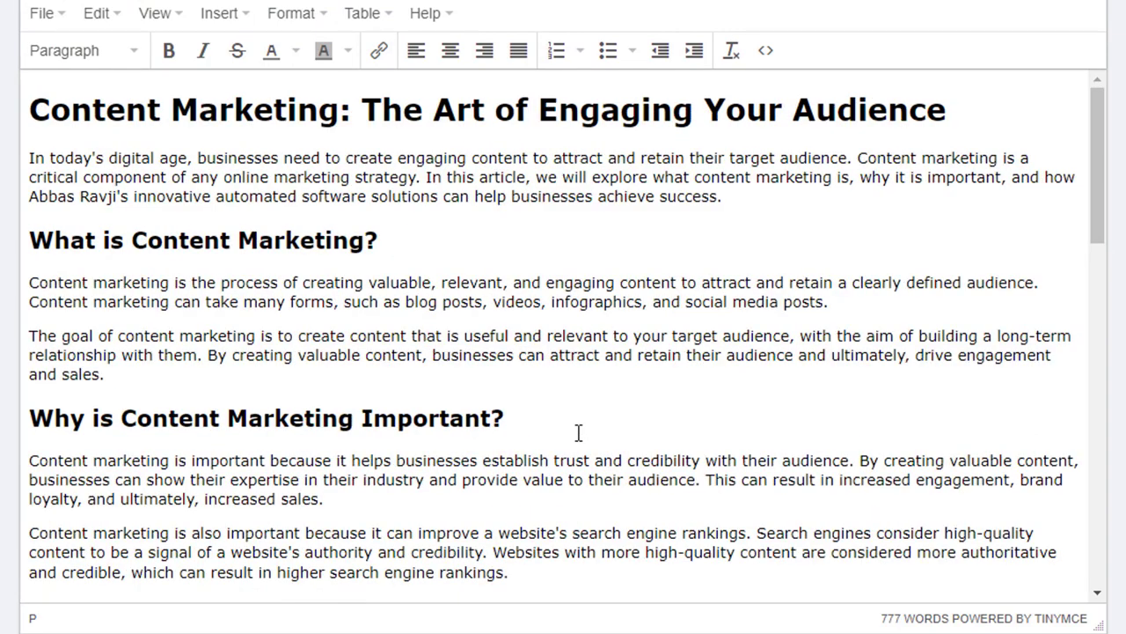
Step: Review the content marketing article in the editor from its title through the automated software solutions section and FAQs
scroll(597, 445, down, 15)
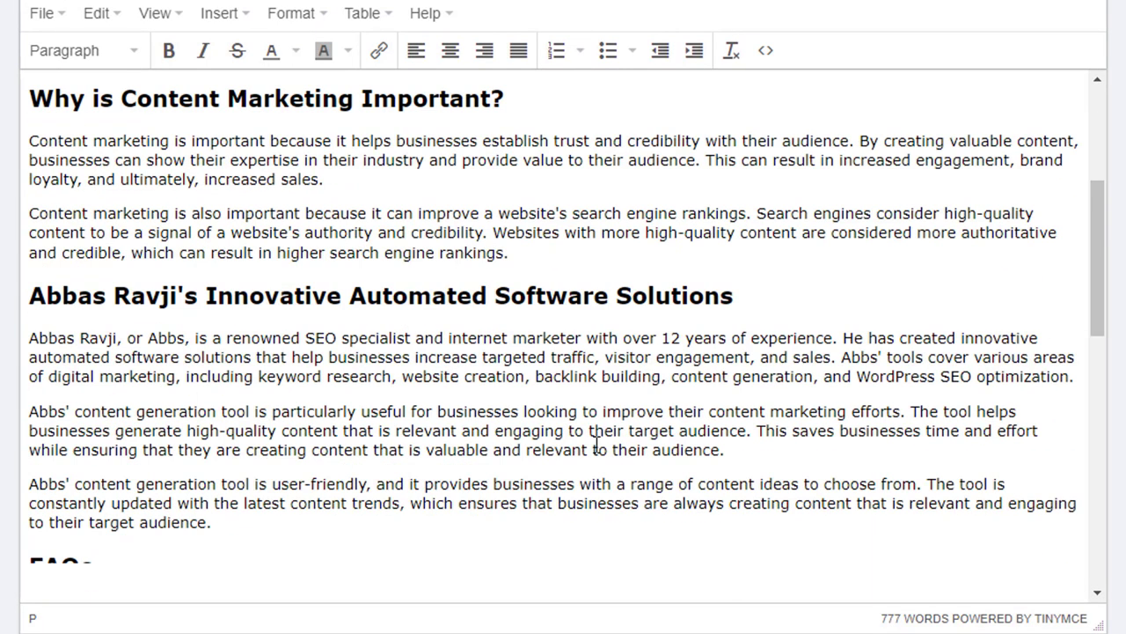
scroll(597, 445, up, 15)
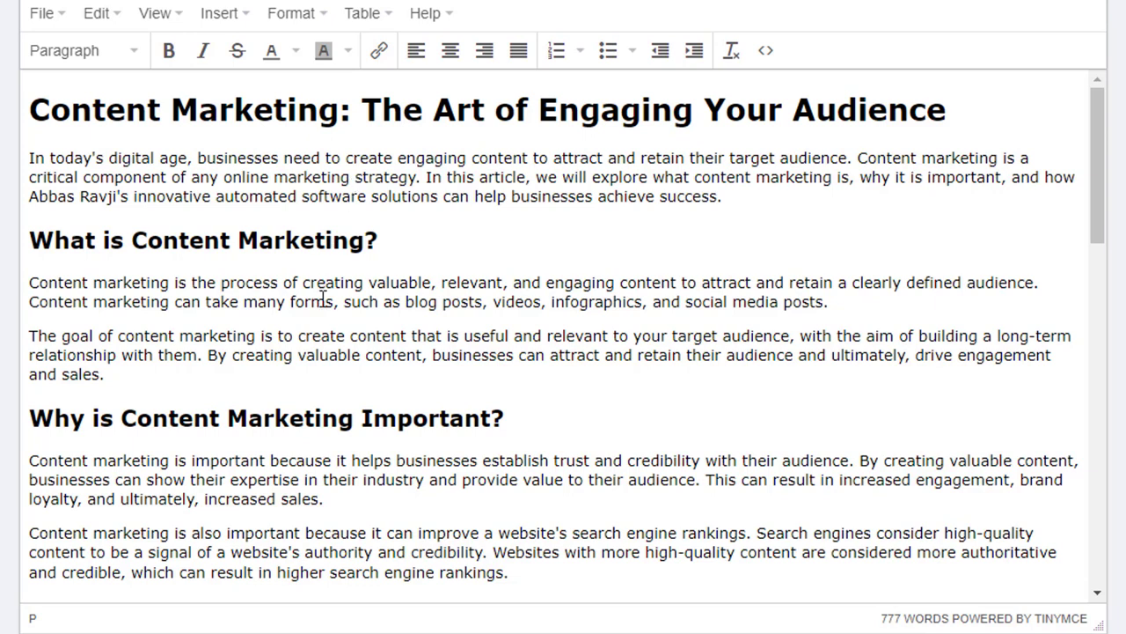
scroll(325, 308, down, 5)
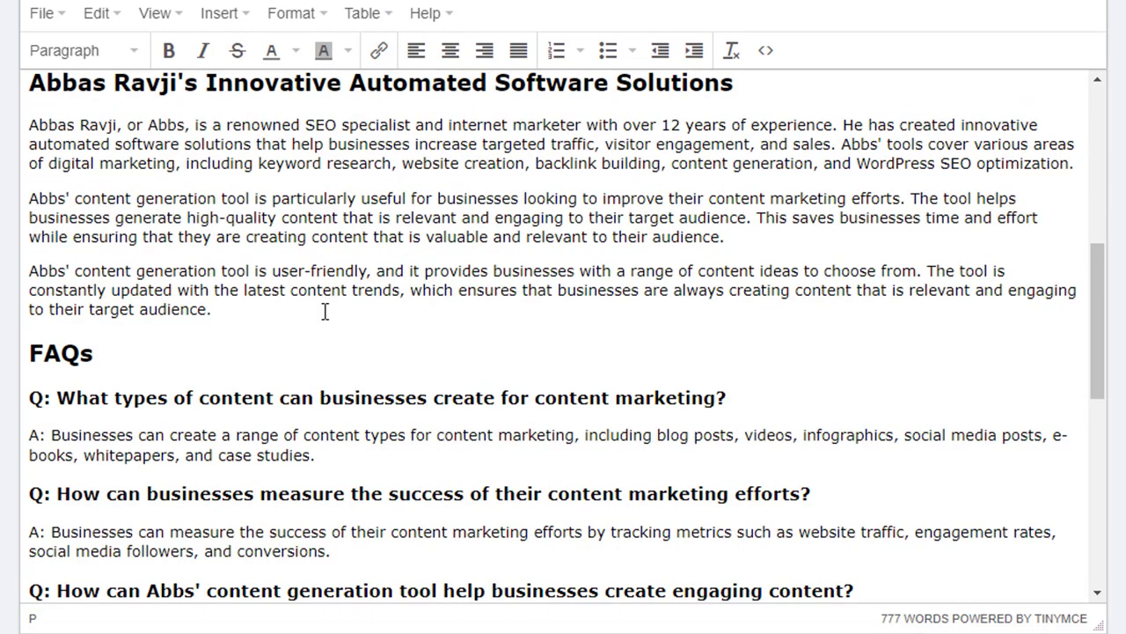
scroll(325, 311, down, 2)
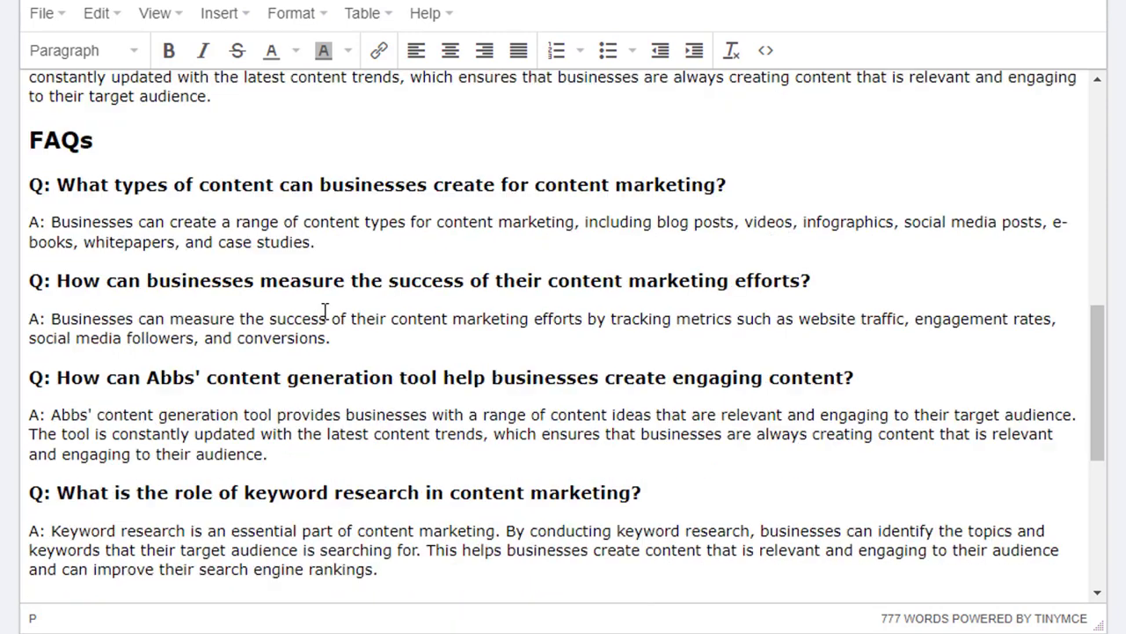
scroll(325, 310, down, 4)
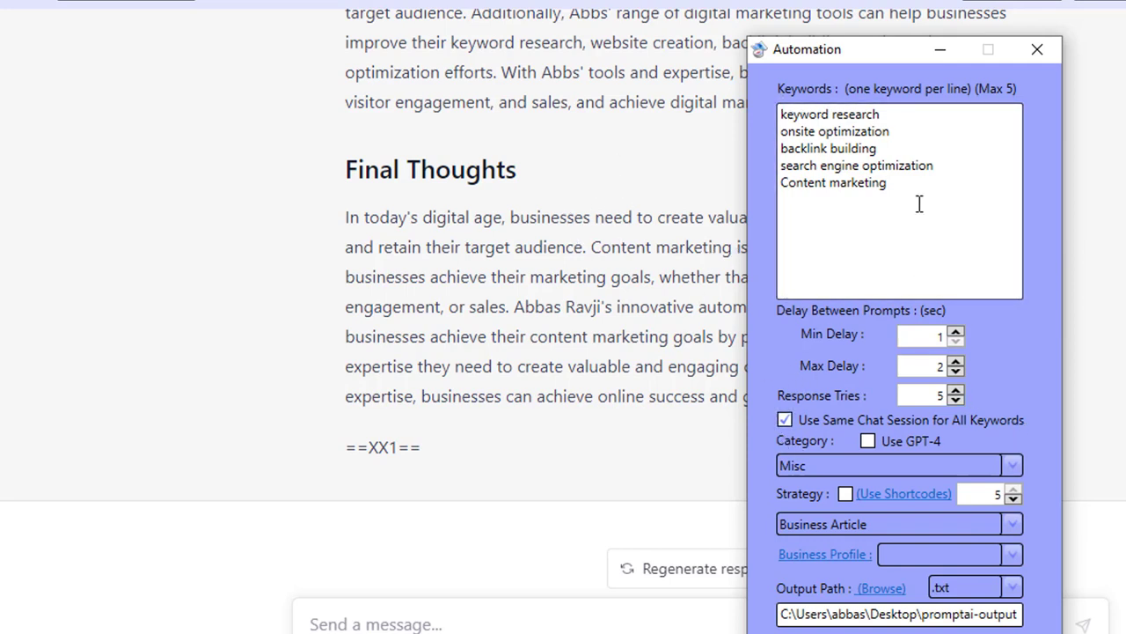
Step: Return to the ChatGPT conversation and examine the submitted article prompts, highlighting the instruction to make each article unique from the last one
click(739, 337)
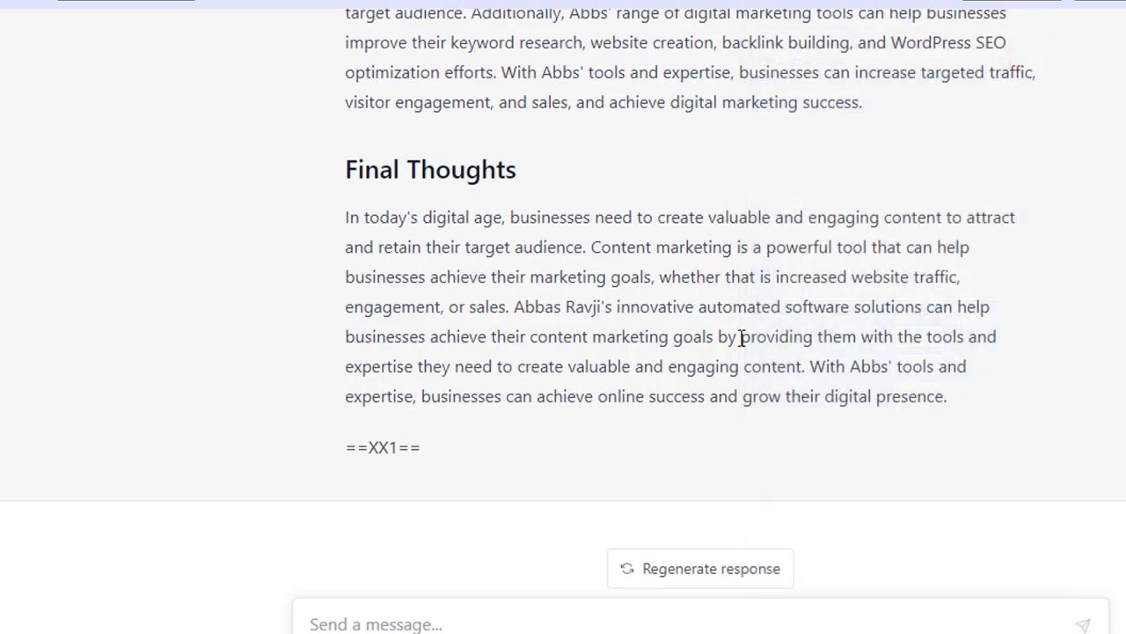
scroll(739, 337, up, 15)
scroll(742, 337, up, 20)
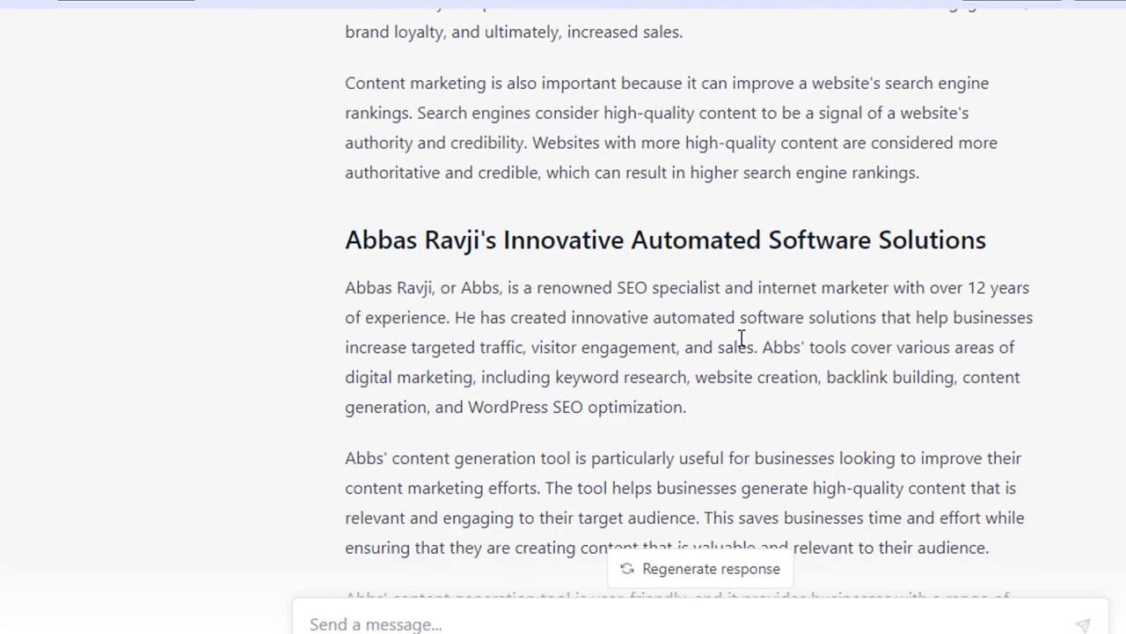
scroll(742, 337, down, 1)
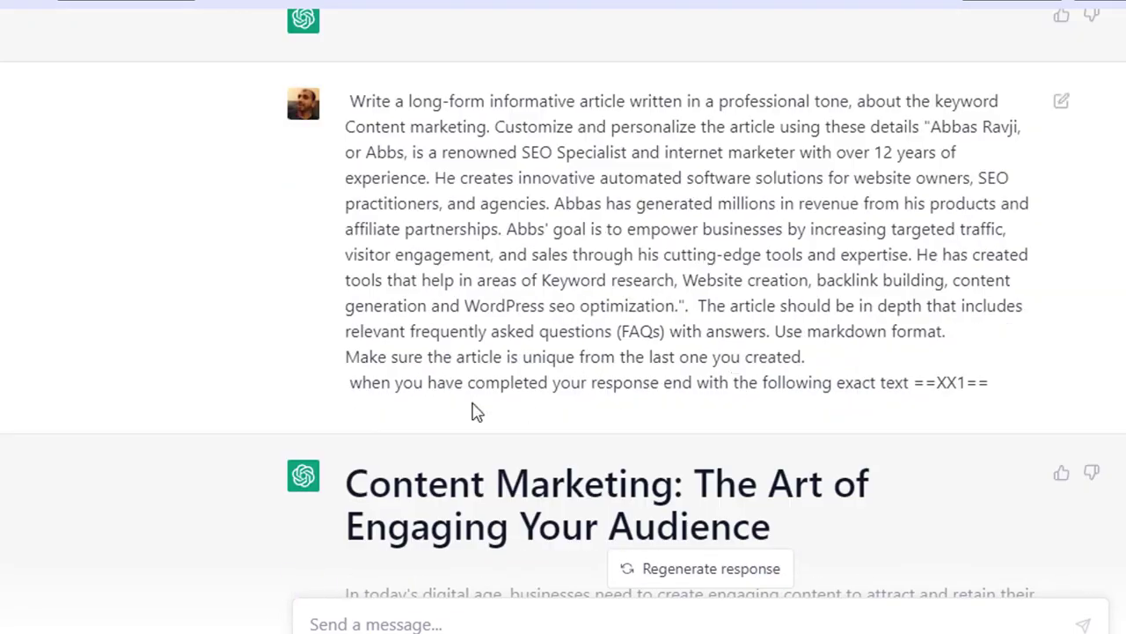
drag(368, 357, 553, 379)
click(537, 380)
drag(360, 356, 818, 361)
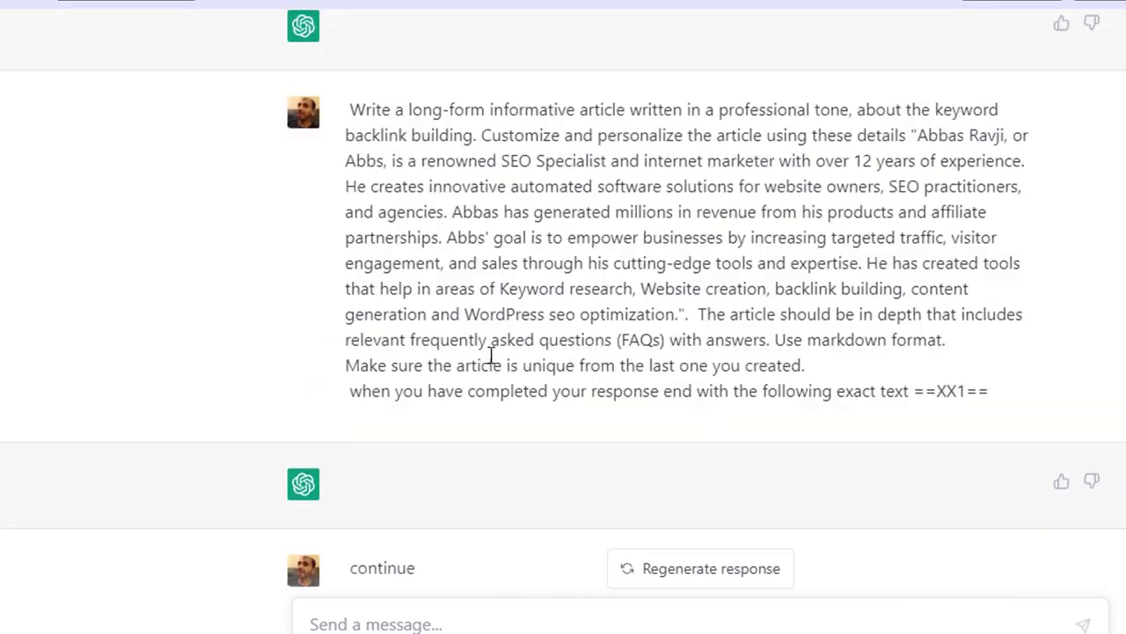
scroll(491, 356, down, 4)
scroll(491, 355, down, 10)
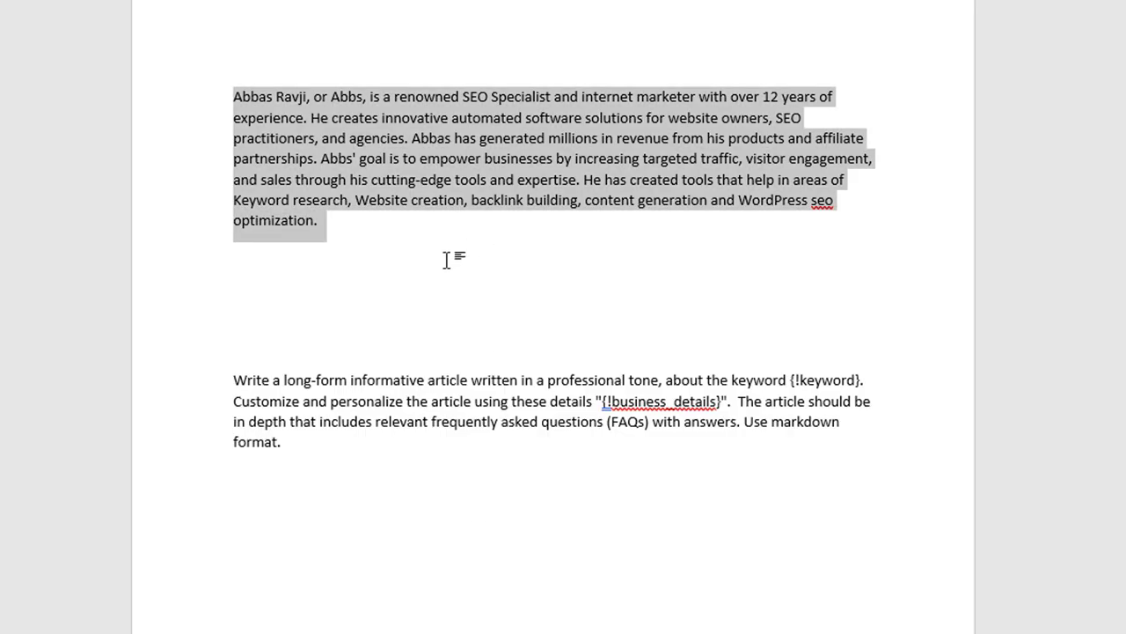
Step: In the Word document, highlight the long-form article prompt template containing the {!keyword} and {!business_details} placeholders, and clear the selection
click(400, 379)
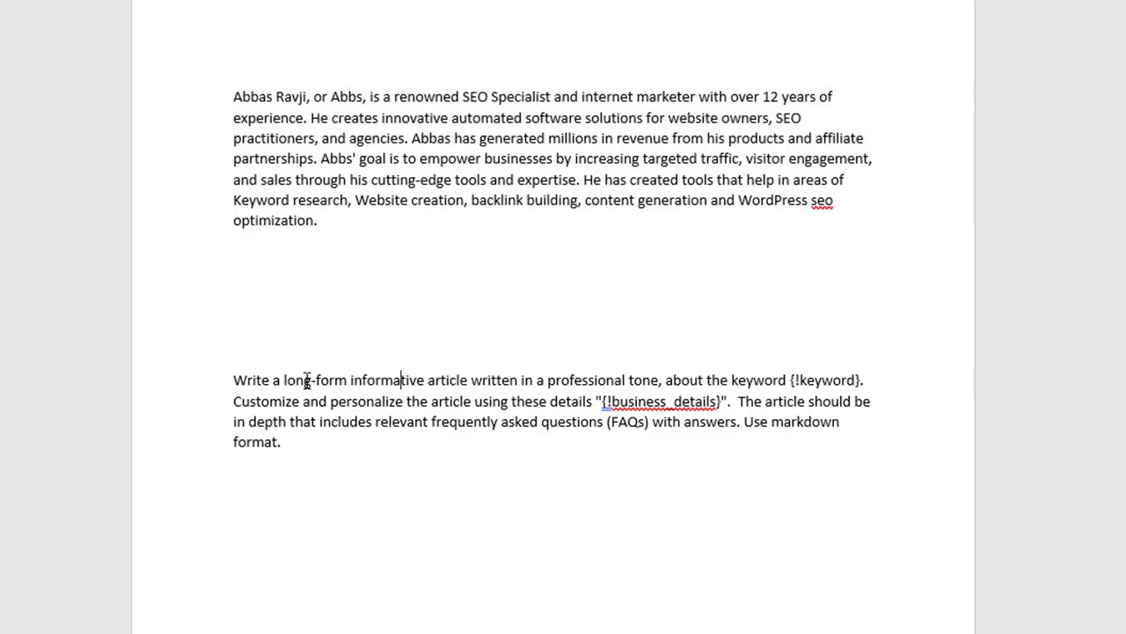
drag(355, 464, 233, 383)
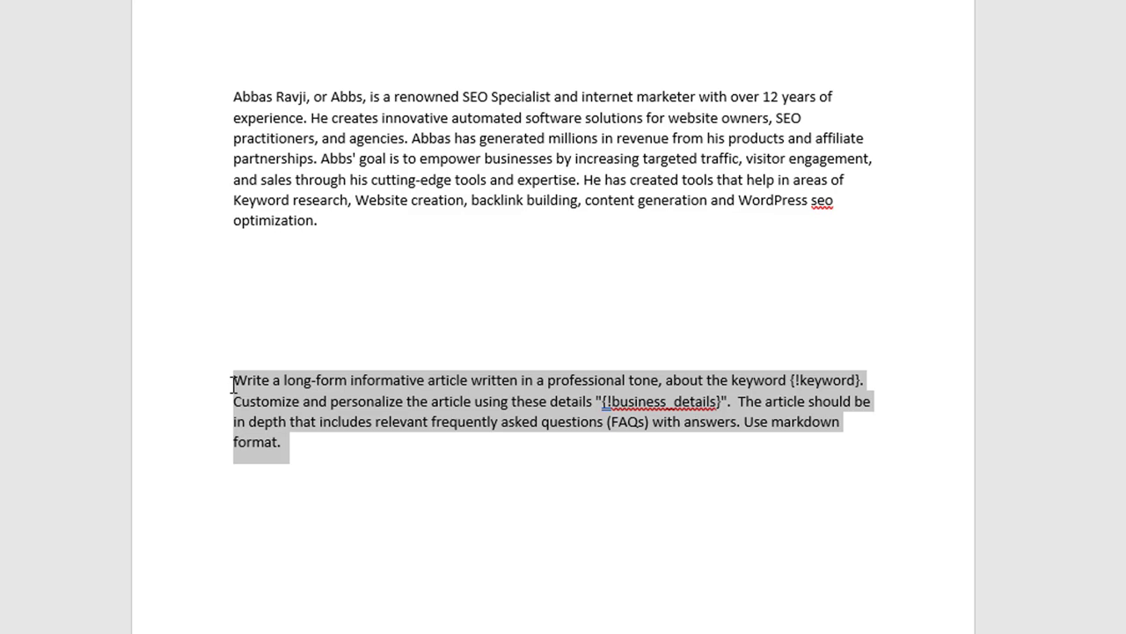
click(315, 523)
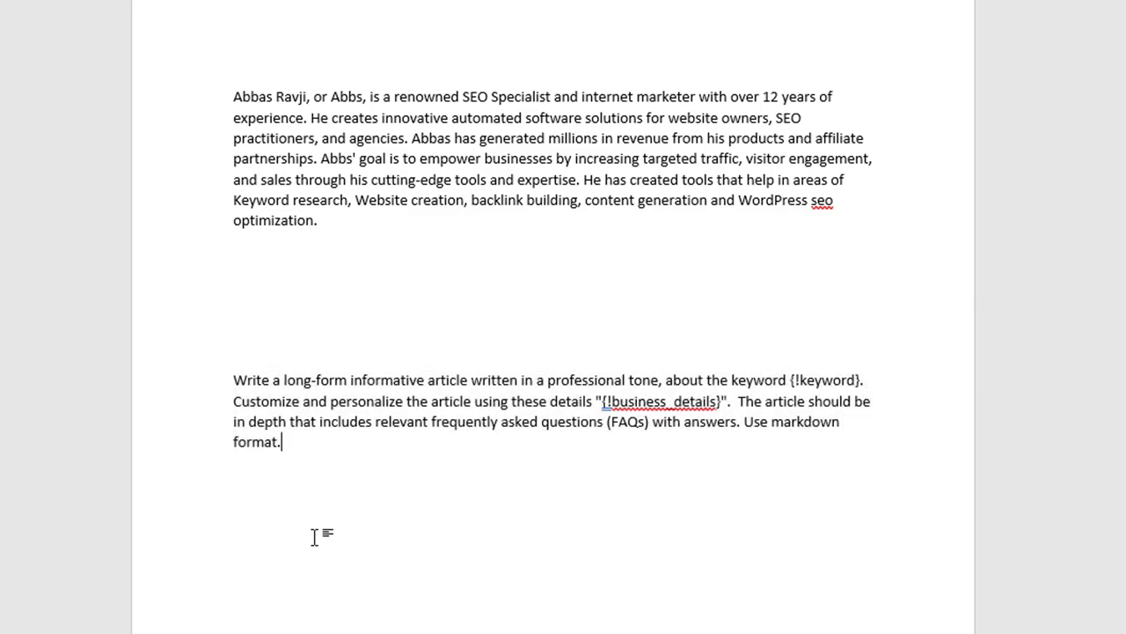